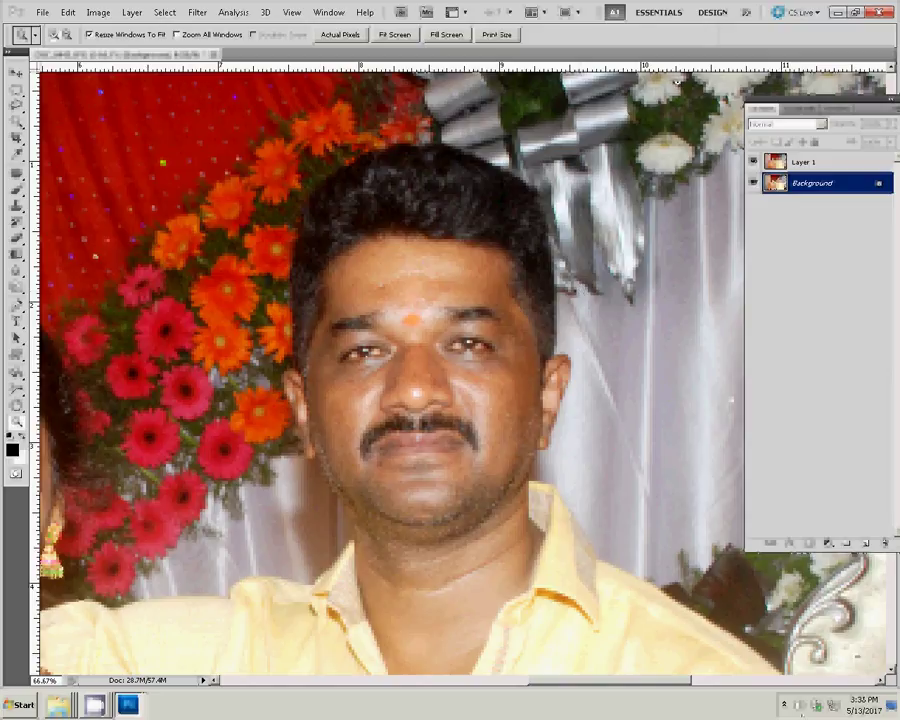
left_click(800, 704)
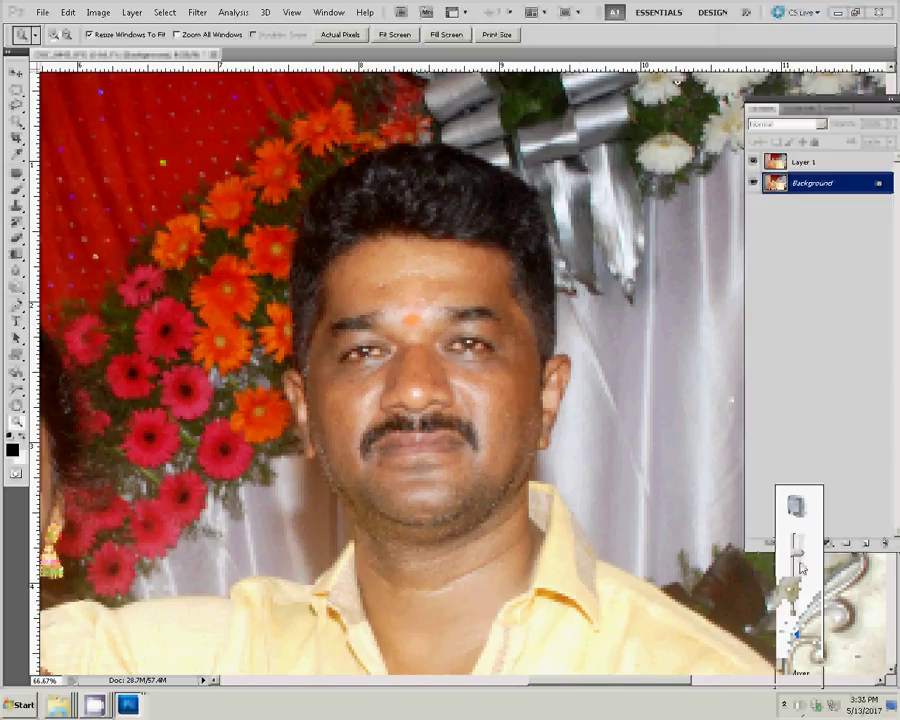
left_click(690, 314)
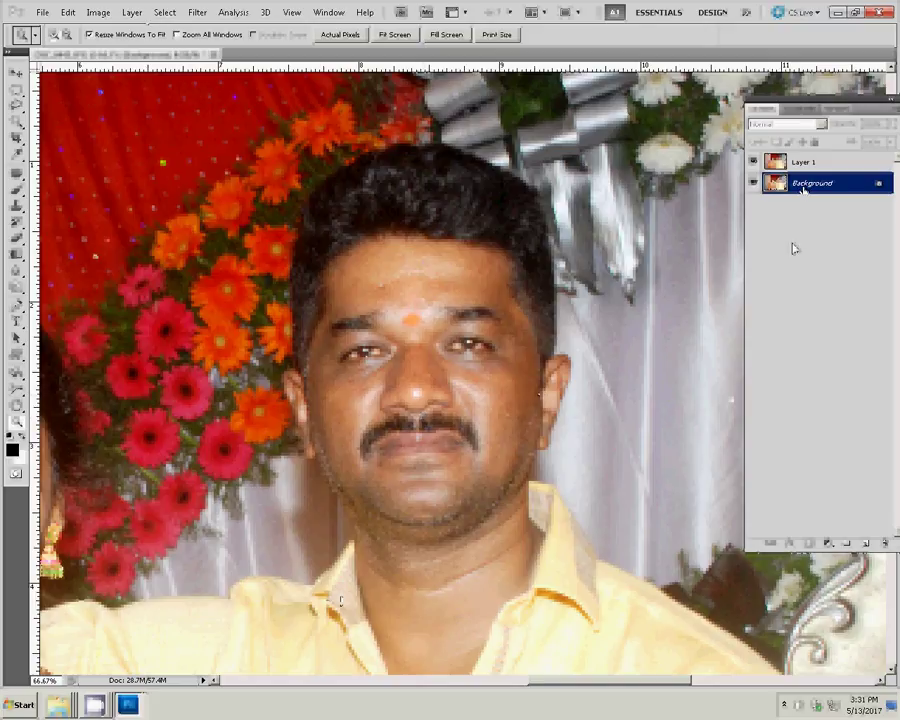
Apply the Magic Pro filter to the Background layer with a graininess of 97.
left_click(190, 13)
mouse_move(204, 303)
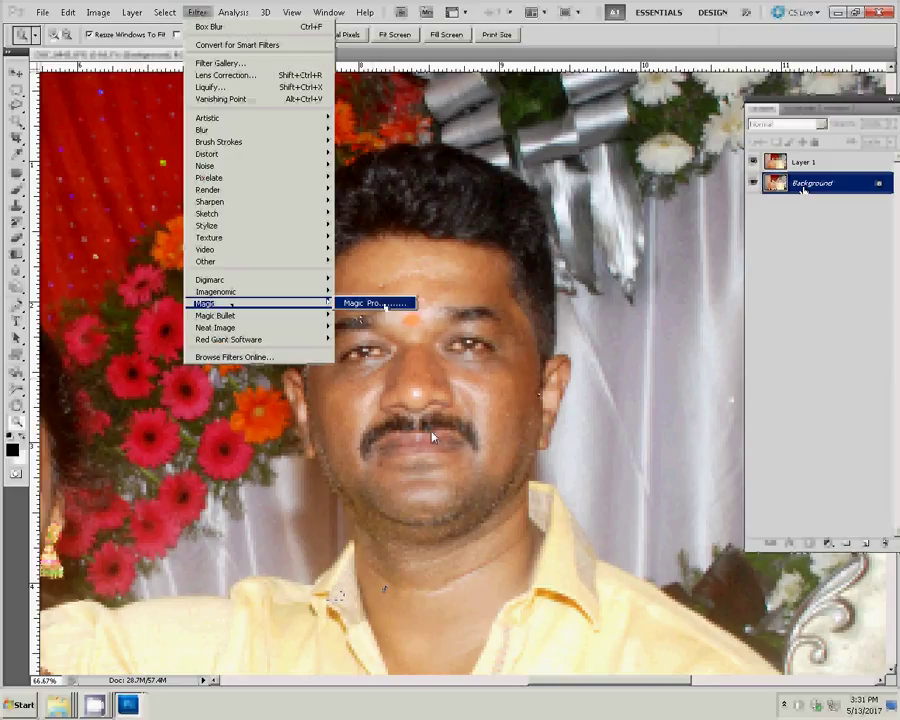
left_click(385, 306)
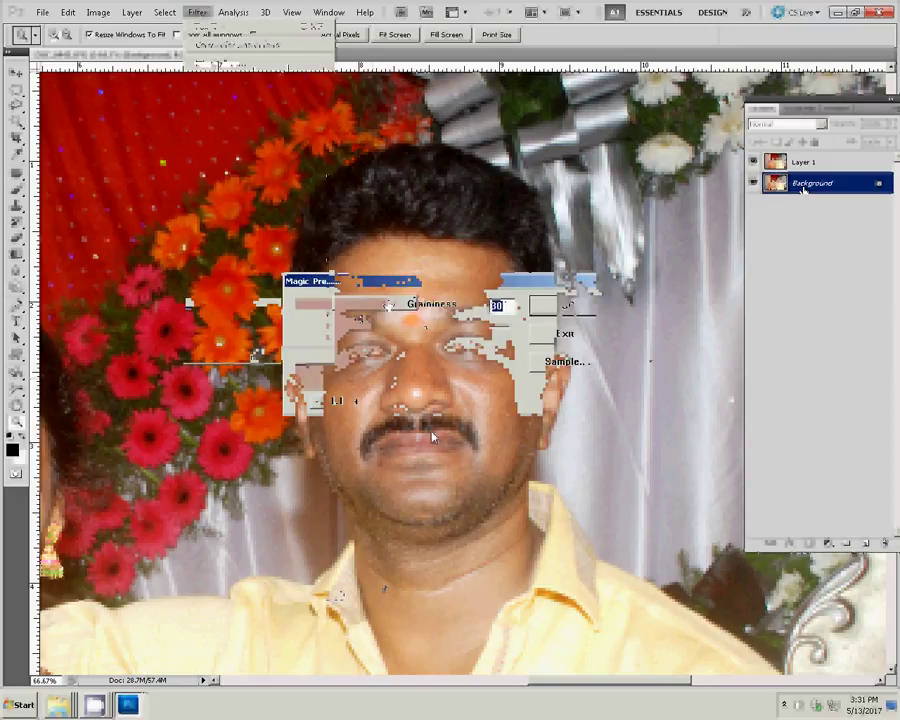
type("99")
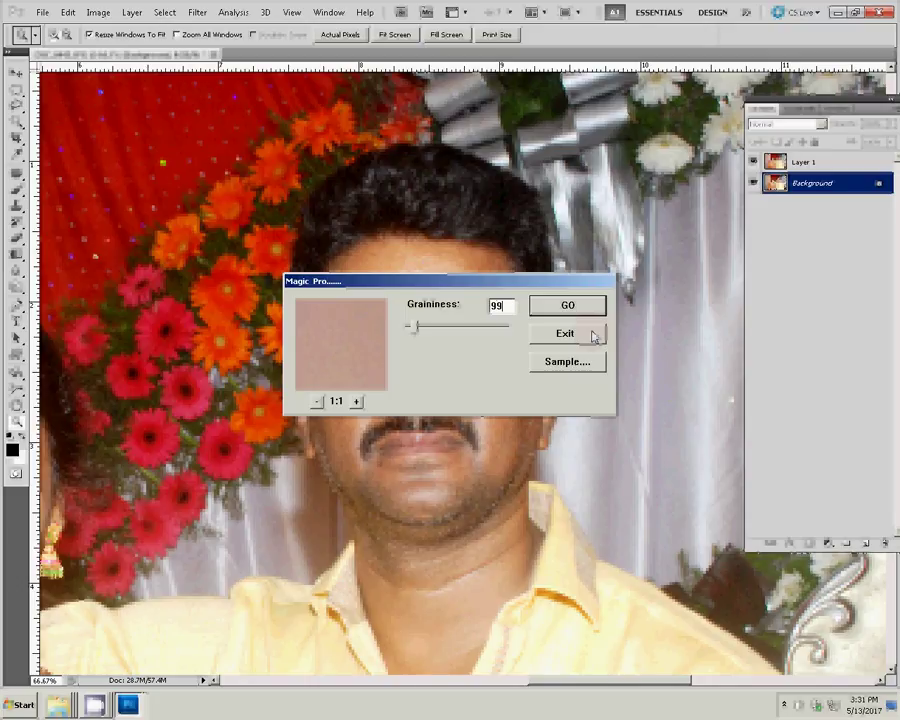
mouse_move(486, 327)
left_mouse_down()
mouse_move(507, 328)
mouse_move(488, 328)
left_mouse_up()
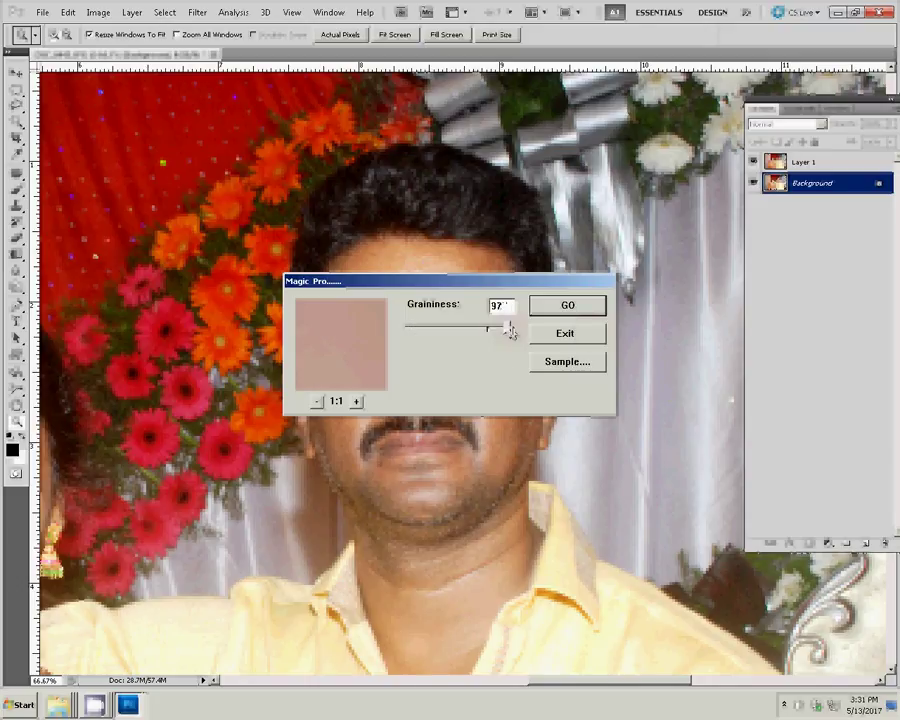
left_click(567, 315)
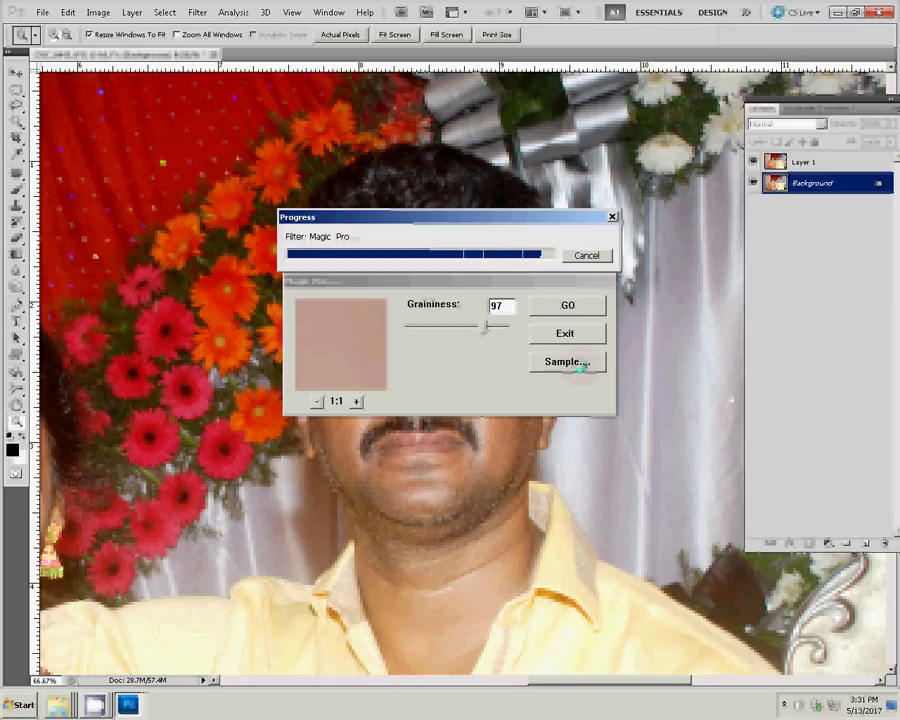
left_click(97, 705)
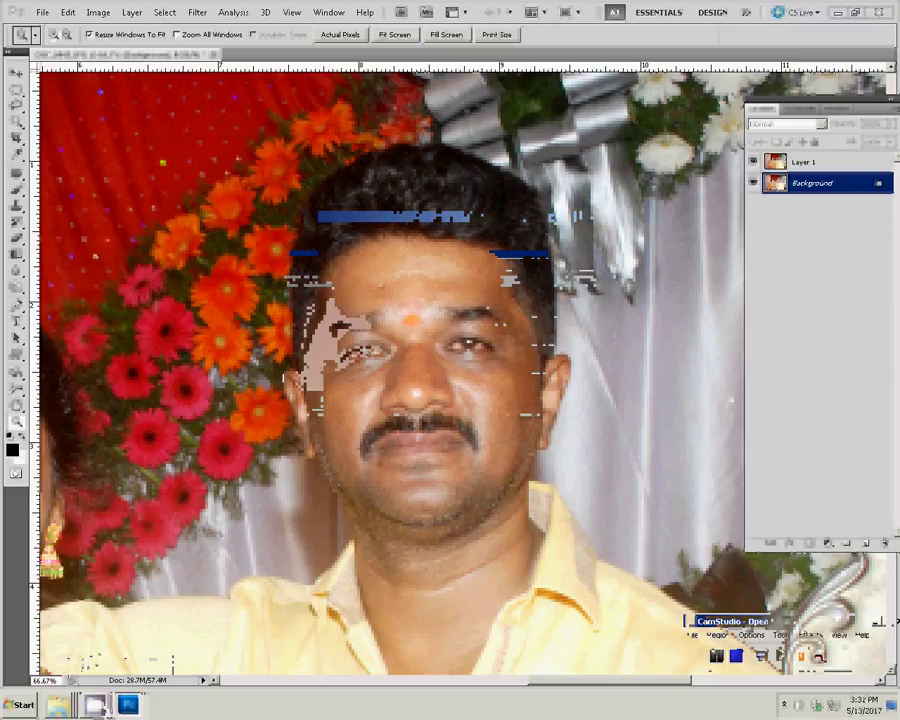
left_click(751, 634)
left_click(790, 521)
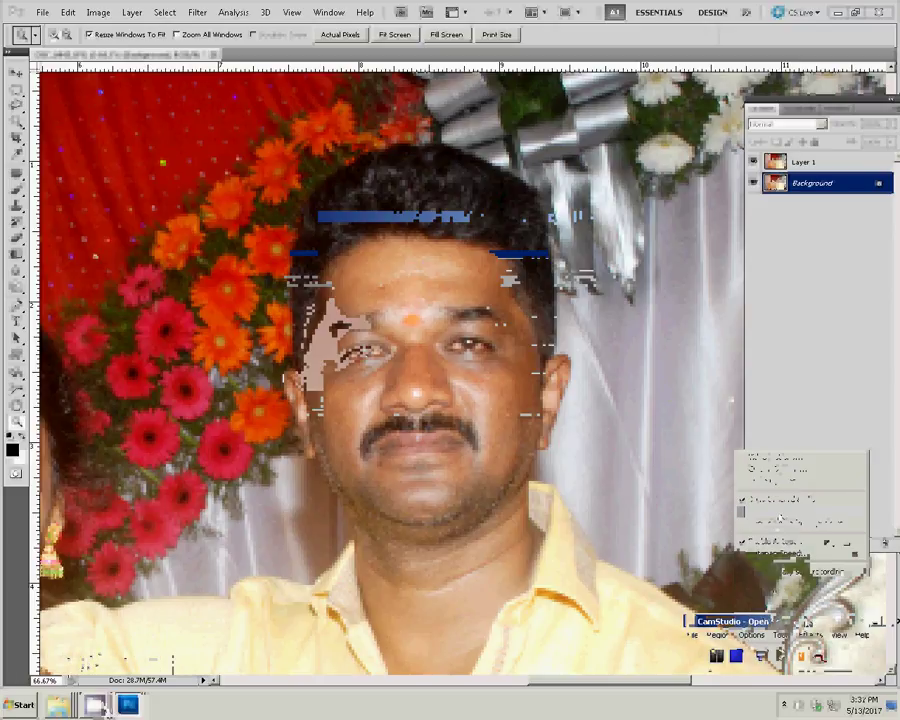
left_click(470, 515)
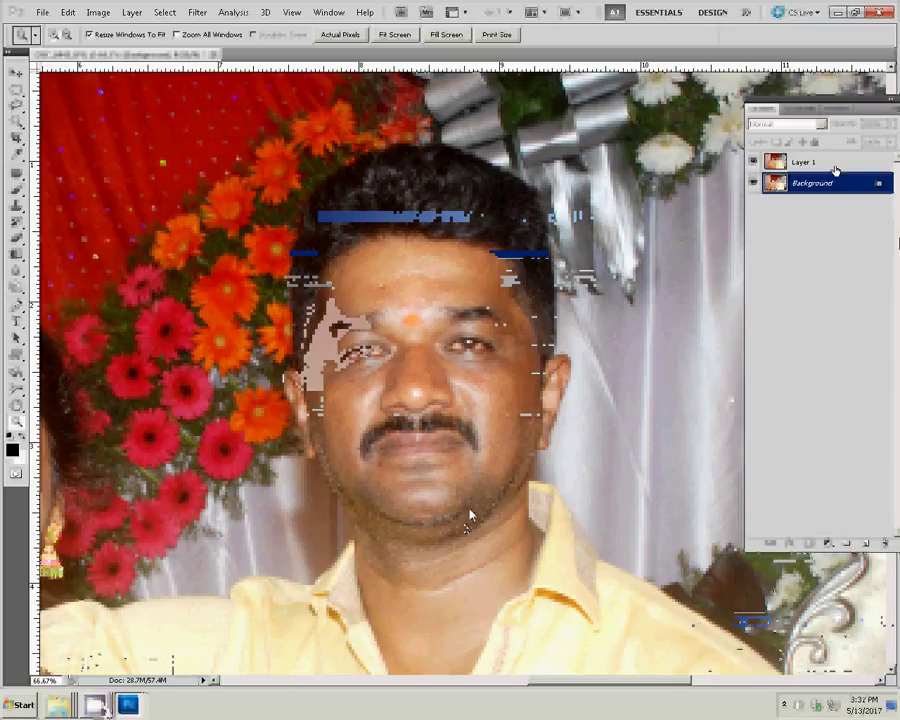
Erase Layer 1 over the man's face with the Eraser at 66% opacity and 70% flow, using an 80 px brush.
left_click(836, 165)
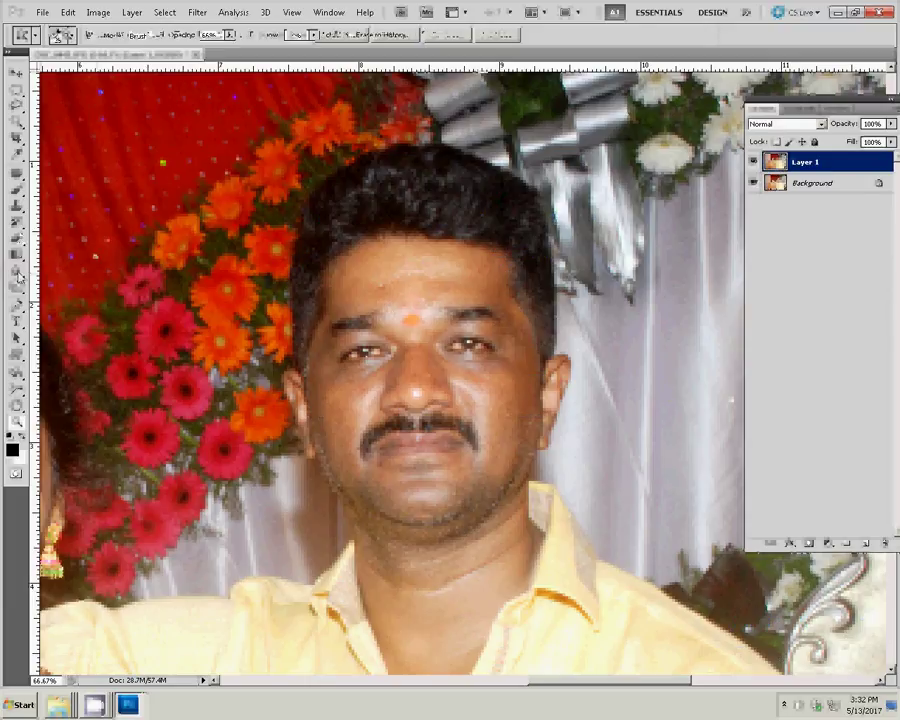
key("e")
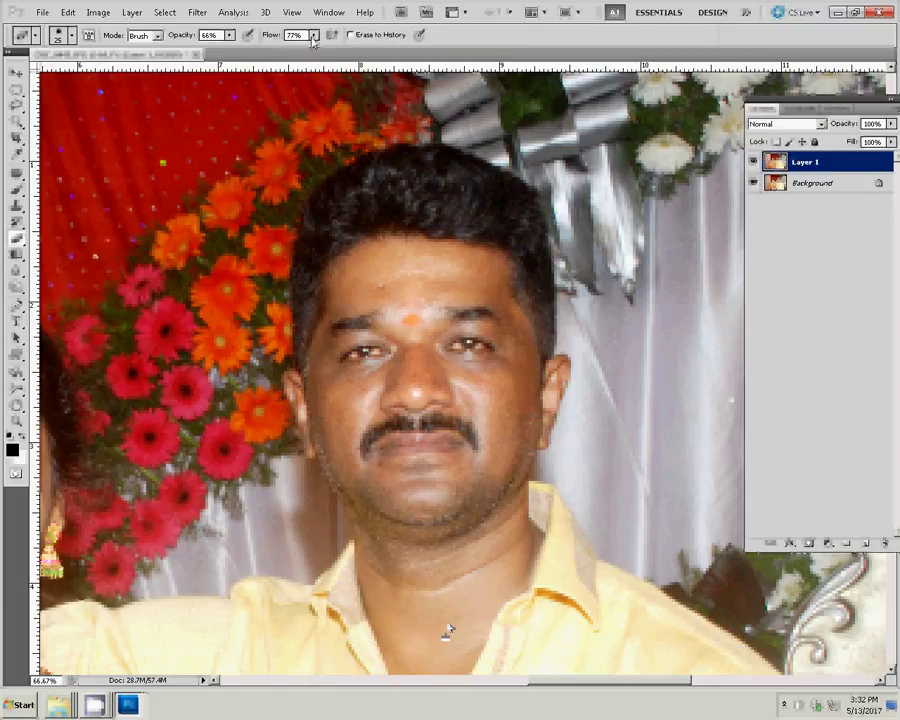
left_click_drag(305, 36, 243, 46)
type("70")
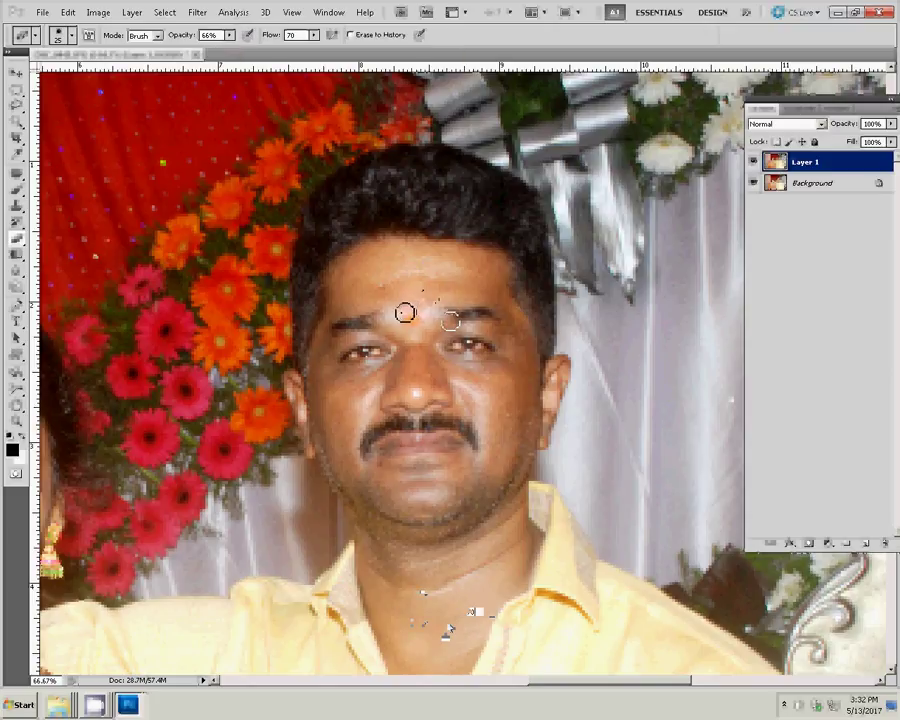
left_click_drag(398, 307, 398, 300)
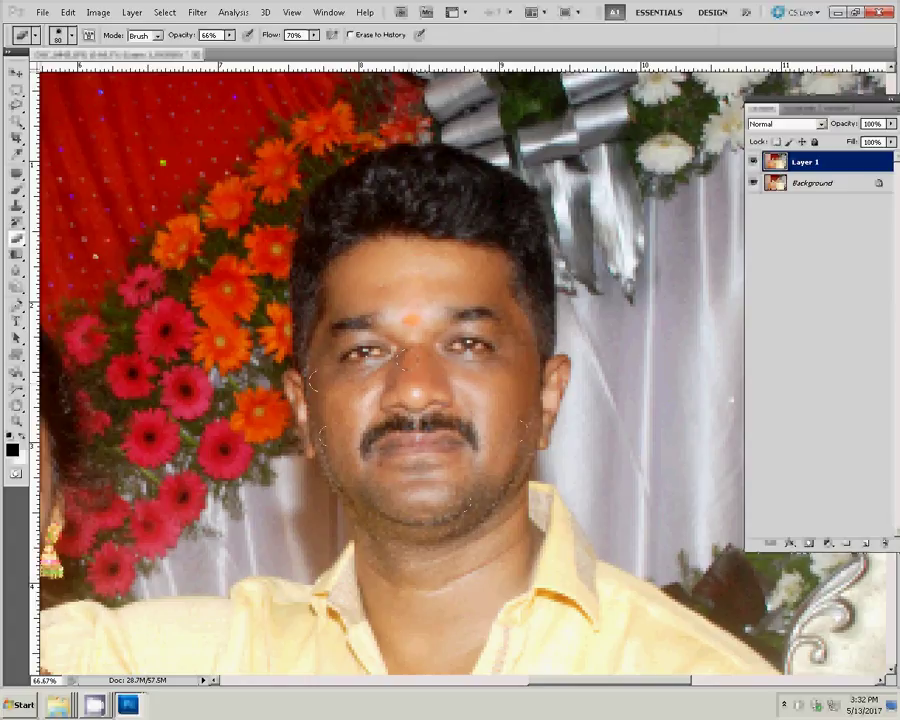
left_click(360, 514)
Erase Layer 1 over the woman's face and neck, and merge the layer down into the Background.
key("space")
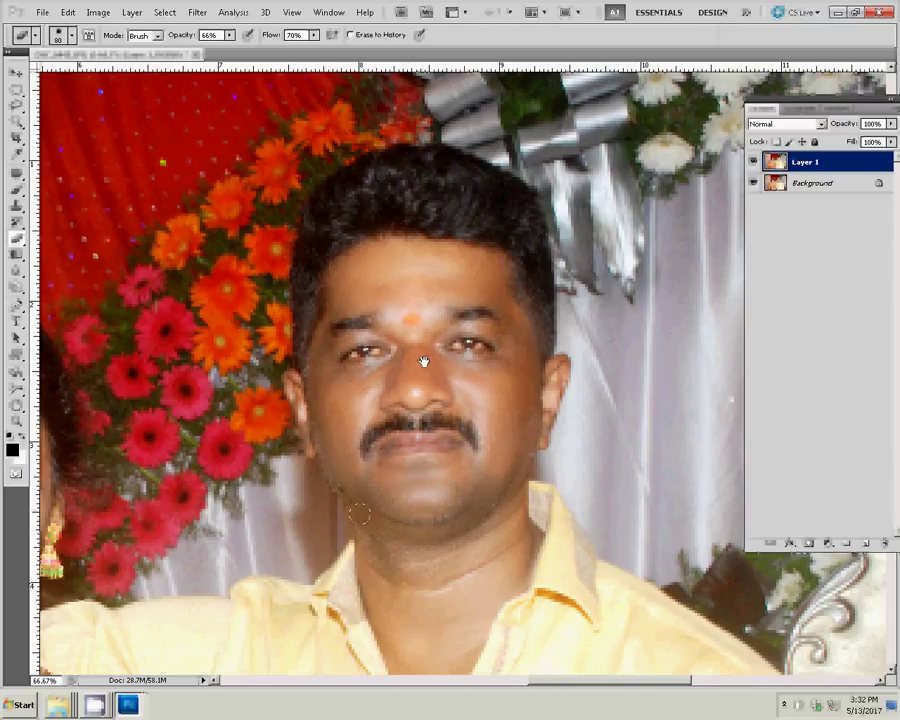
left_click_drag(424, 361, 414, 165)
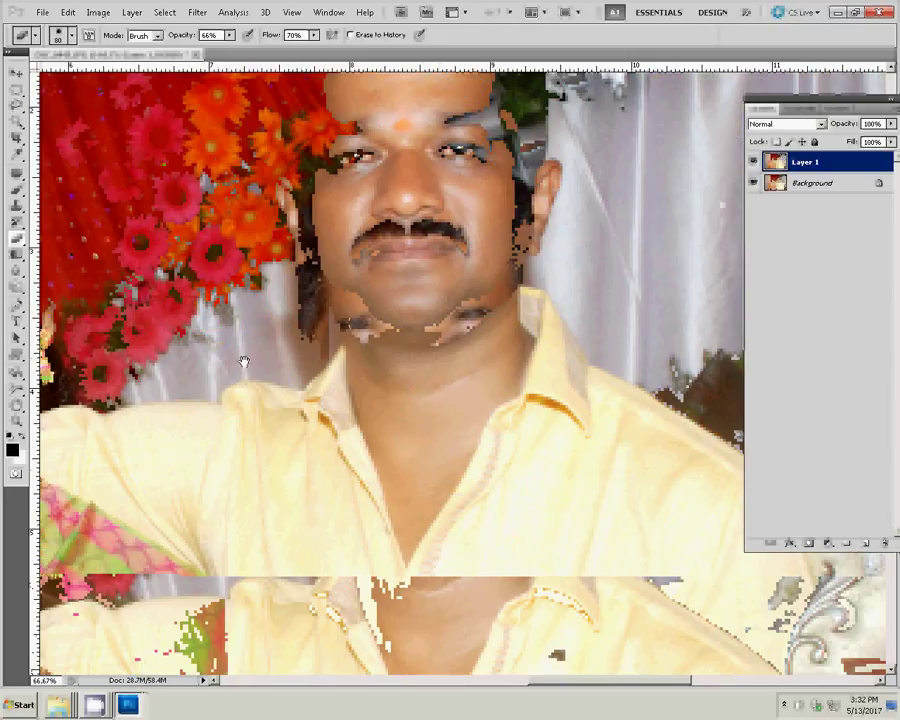
left_click_drag(244, 362, 703, 380)
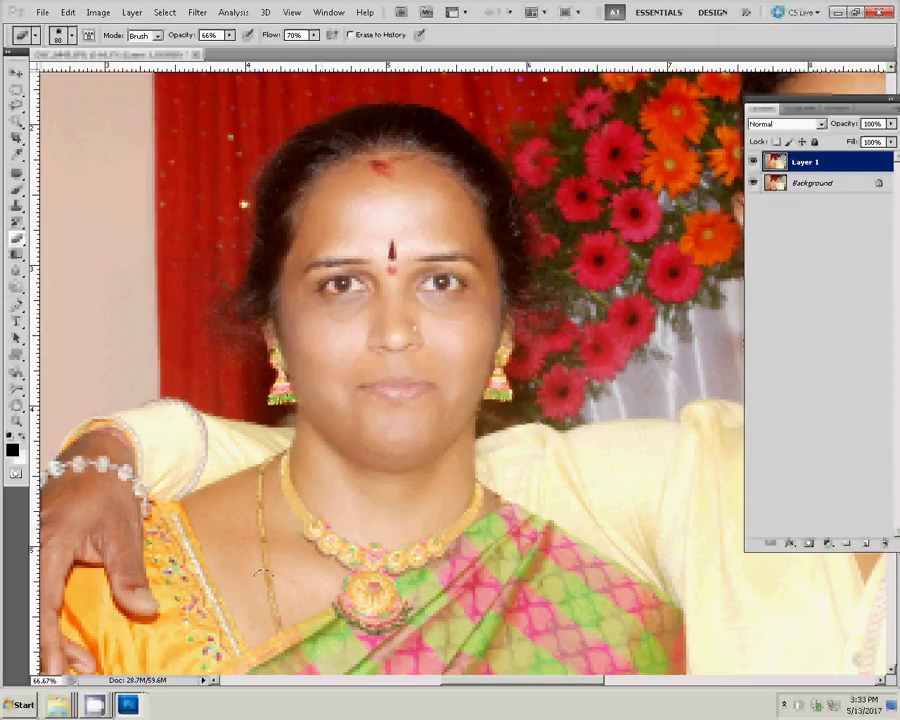
key("ctrl+e")
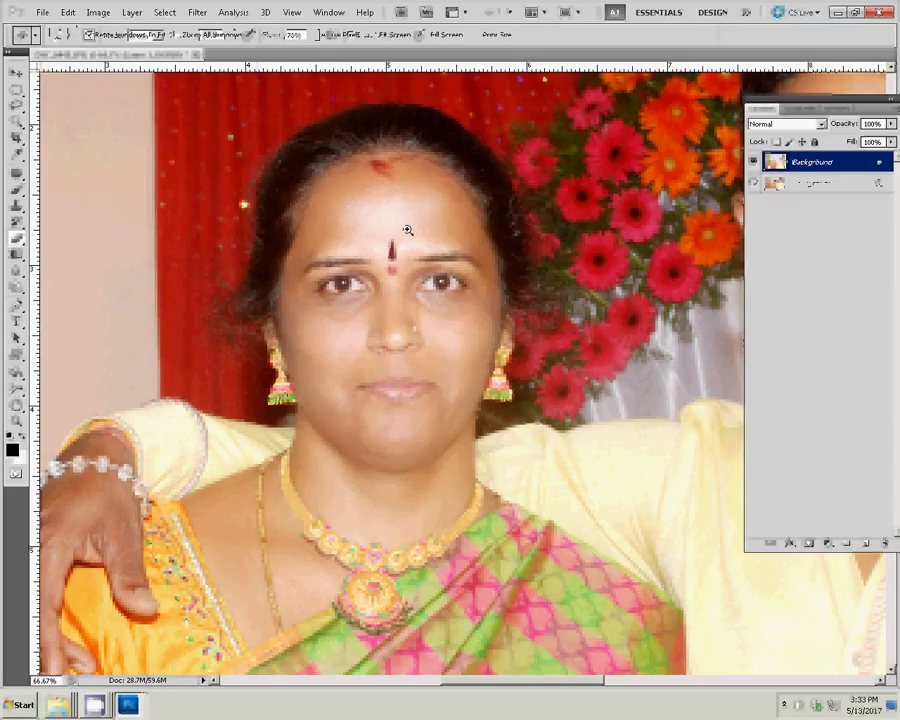
Darken the woman's hair and eyebrows with the Burn tool on midtones at 50% exposure, using 45 px and 20 px brushes.
left_click(408, 223, "ctrl")
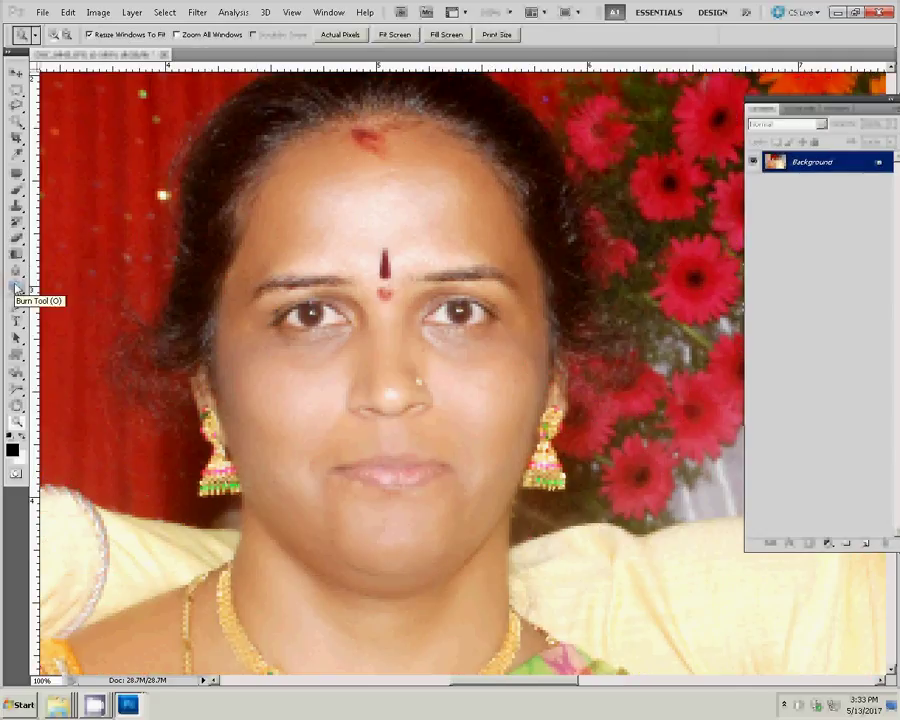
left_click(16, 287)
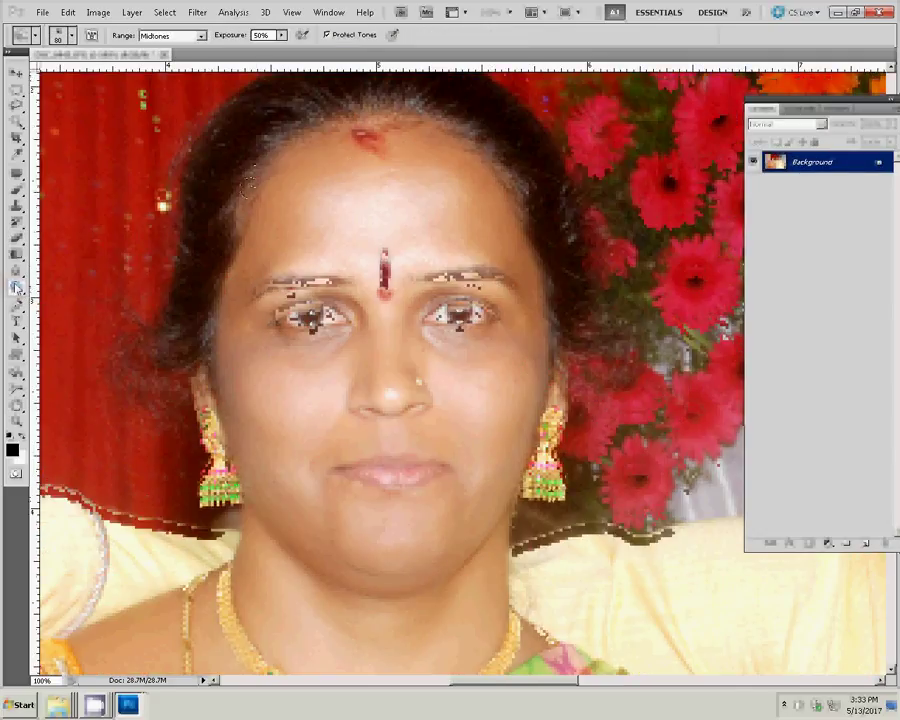
key("bracketright")
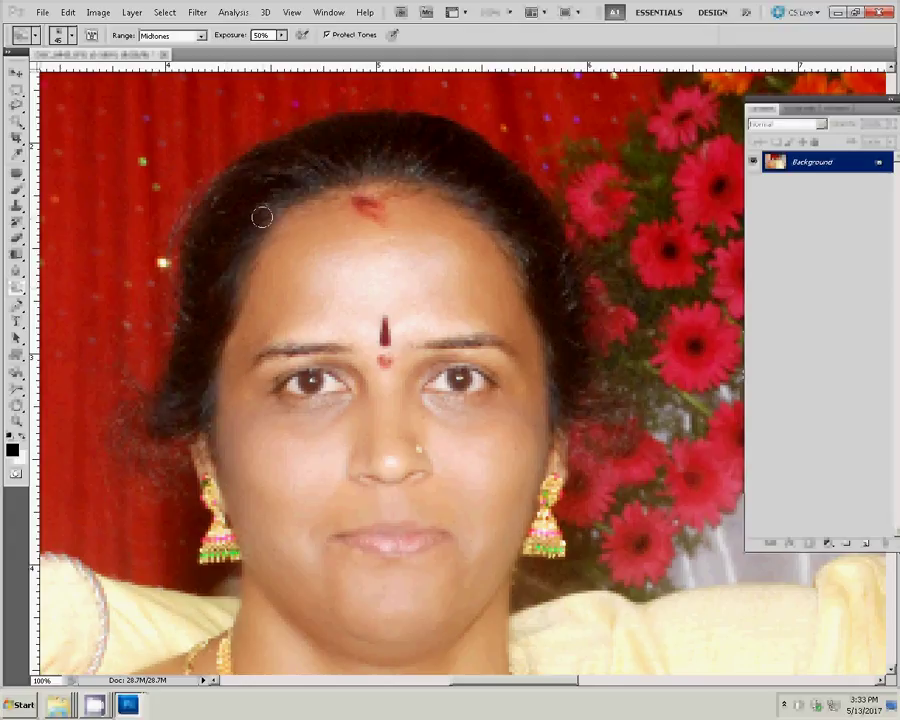
key("bracketleft")
key("bracketleft")
key("bracketleft")
key("bracketleft")
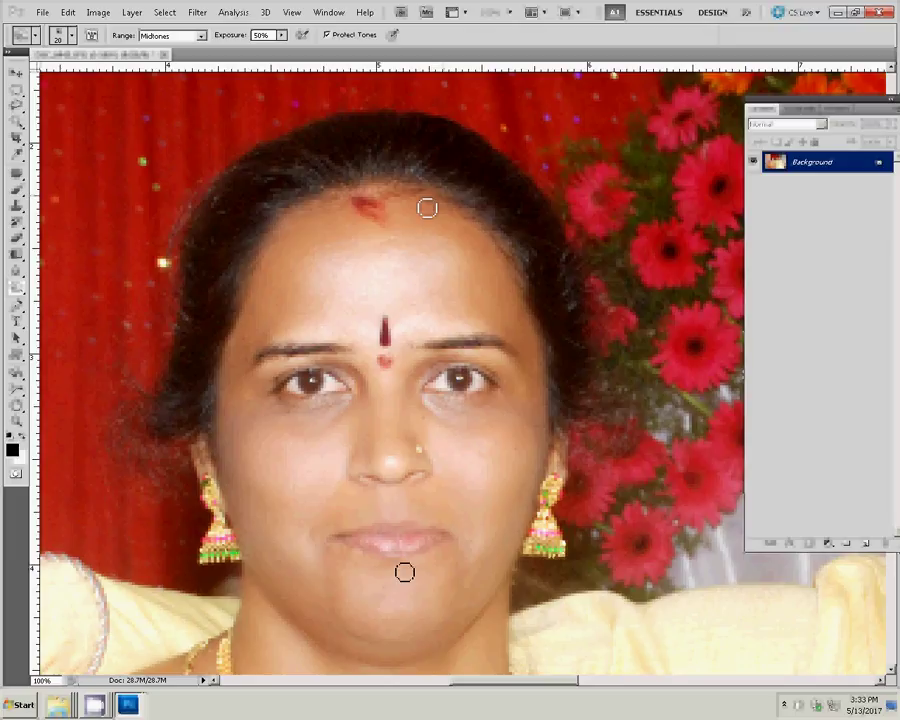
Set the foreground color to bright red and the Brush tool's opacity to 9%.
left_click(13, 451)
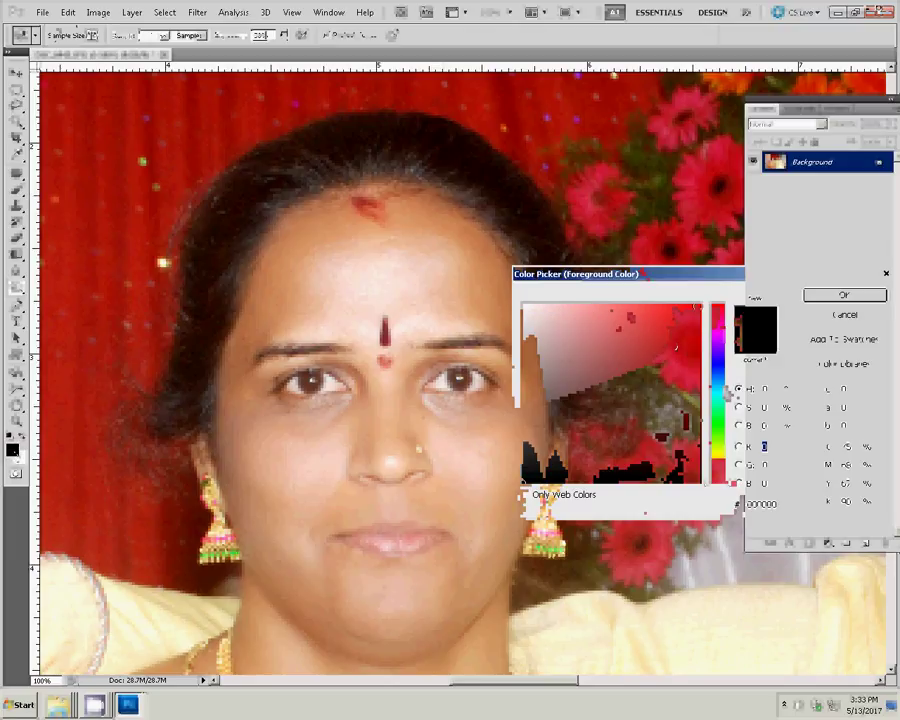
left_click(831, 300)
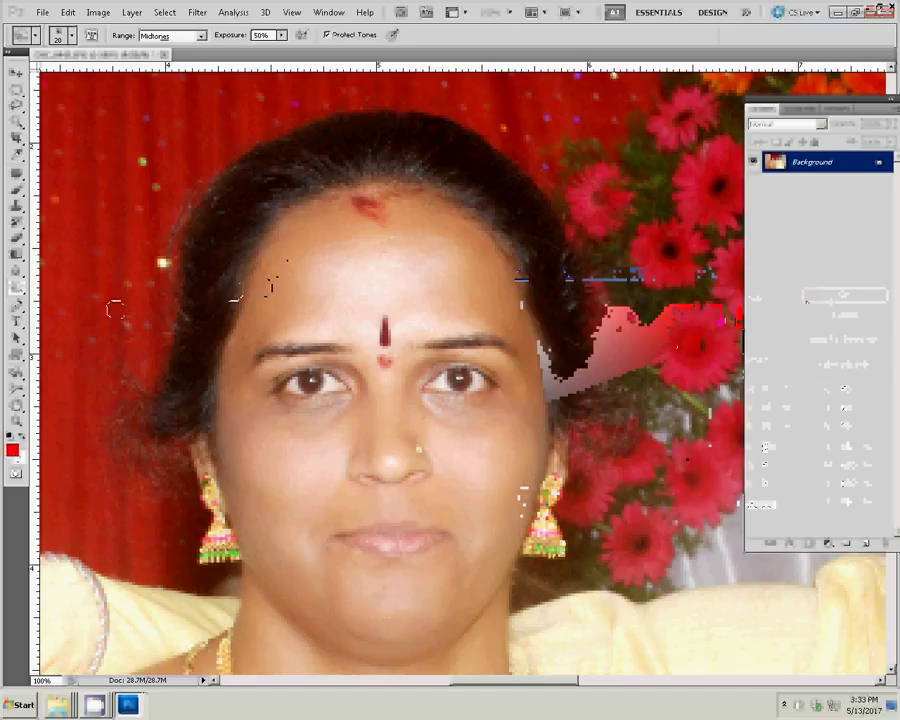
left_click(17, 190)
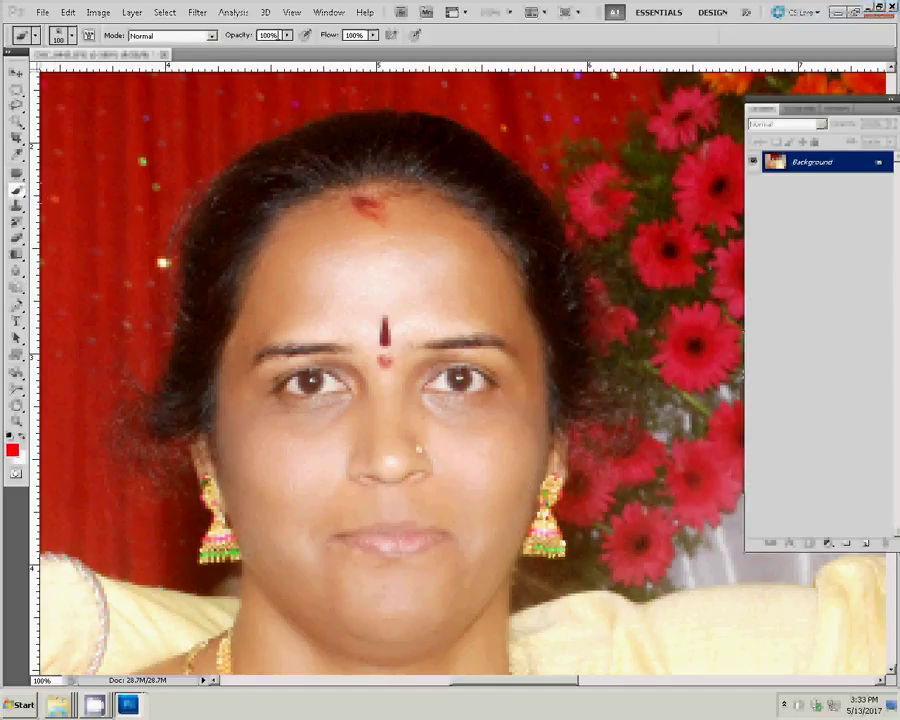
left_click_drag(280, 36, 200, 42)
type("9")
Tint the woman's lips red on a new layer with a 25 px brush, and merge that layer into the Background.
left_click(867, 544)
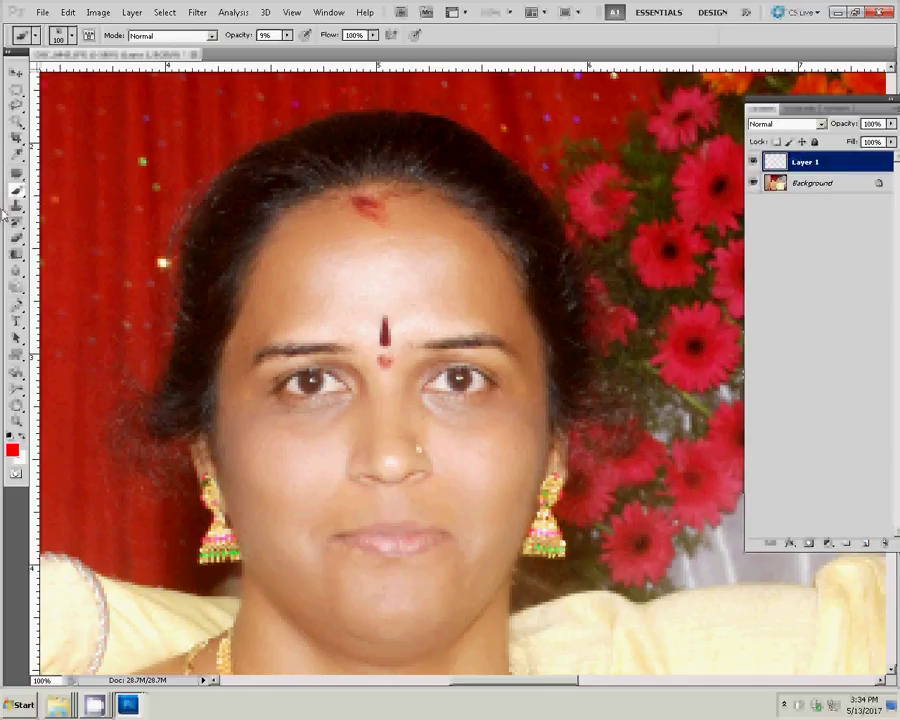
key("bracketleft")
key("bracketleft")
key("bracketleft")
key("bracketleft")
key("bracketleft")
key("bracketleft")
key("bracketleft")
key("bracketleft")
key("space")
left_click_drag(492, 507, 439, 529)
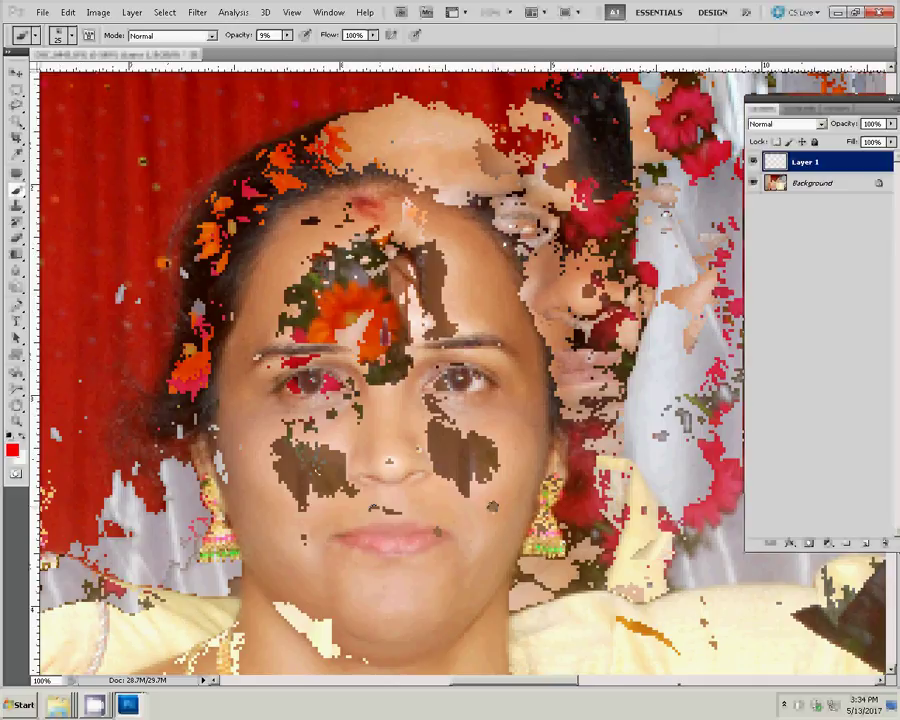
key("ctrl+e")
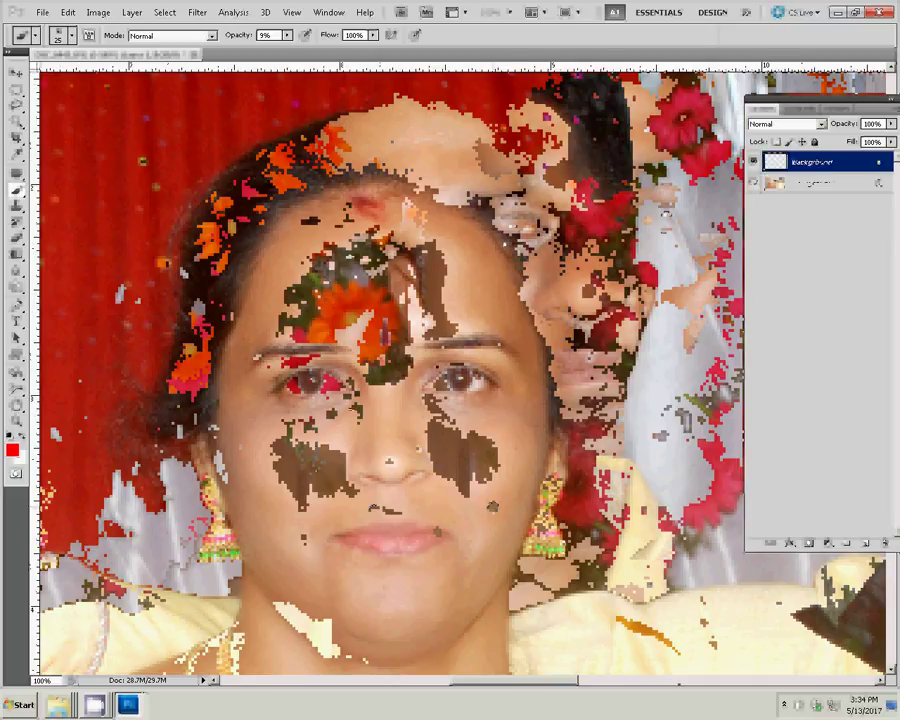
right_click(357, 418)
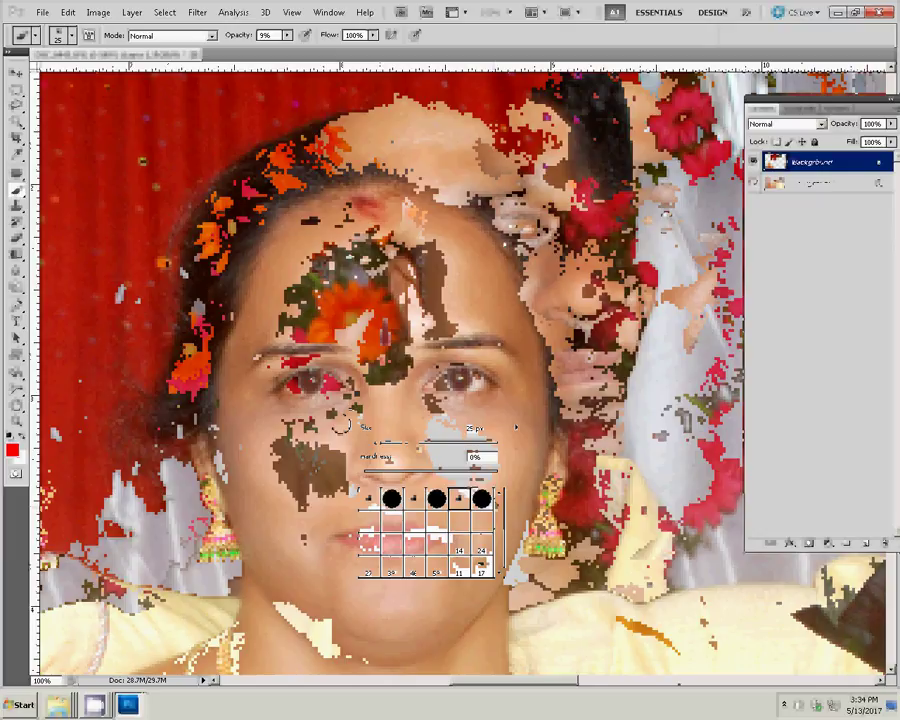
left_click(643, 456)
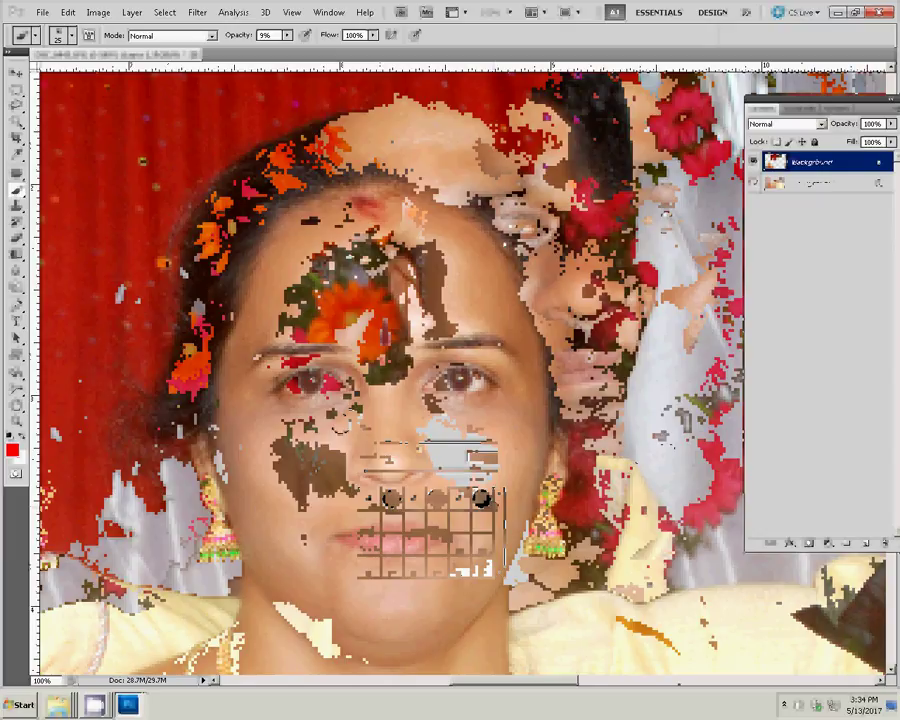
Crop the whole photo to a fixed size of 12 in wide by 8 in high at 300 pixels/inch.
key("z")
right_click(503, 437)
left_click(527, 446)
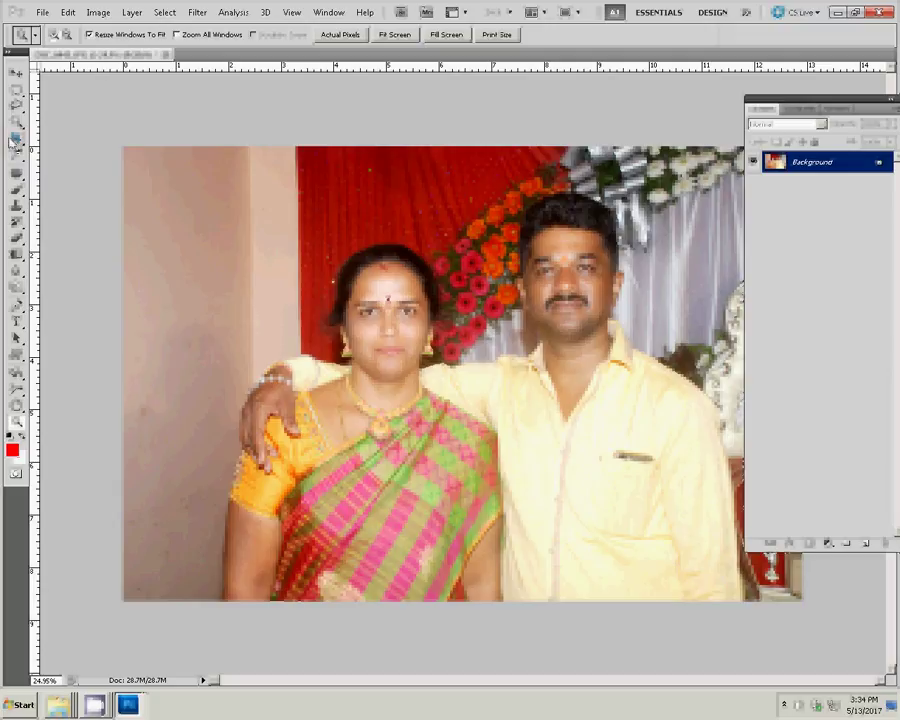
left_click(14, 139)
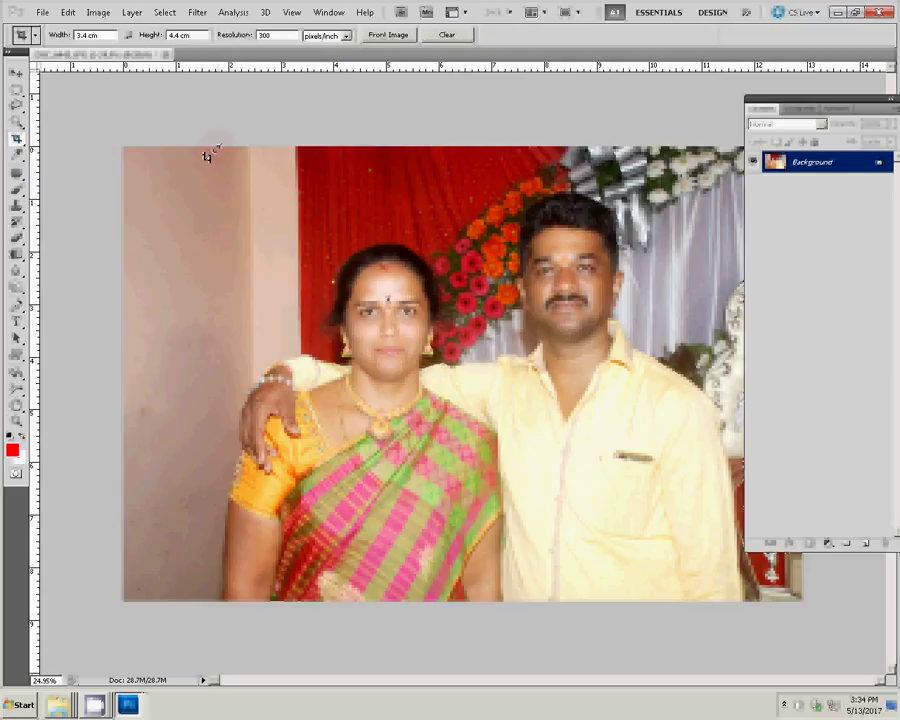
left_click_drag(215, 148, 215, 148)
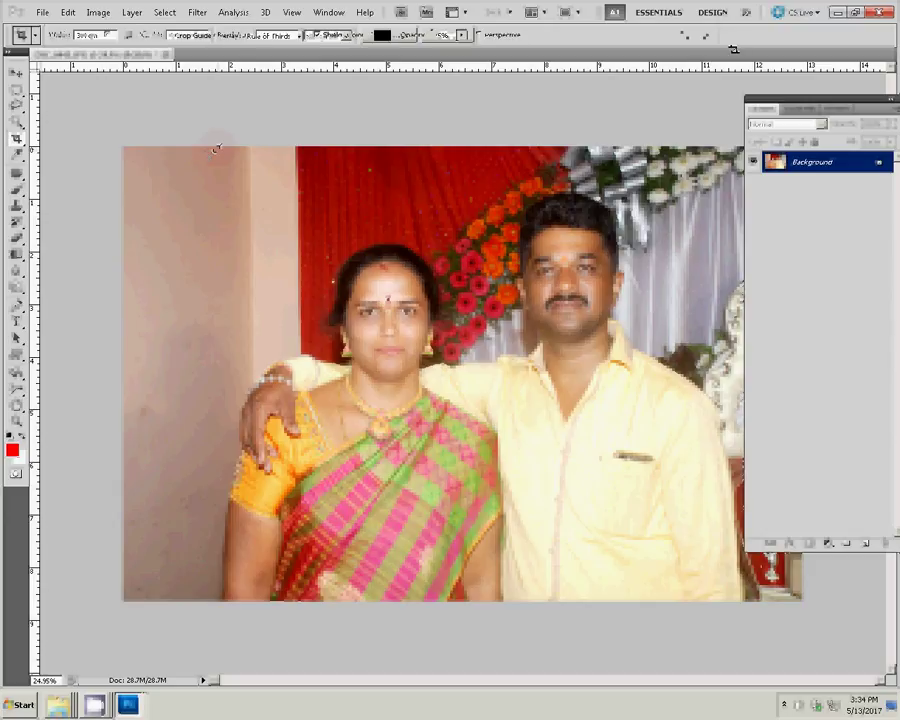
key("Escape")
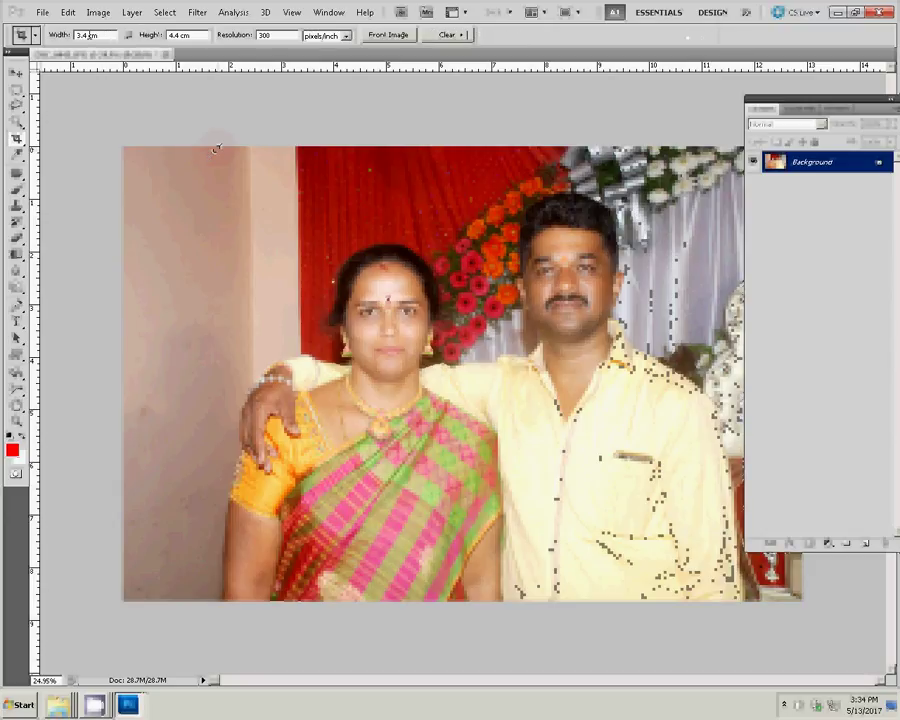
left_click_drag(99, 36, 57, 37)
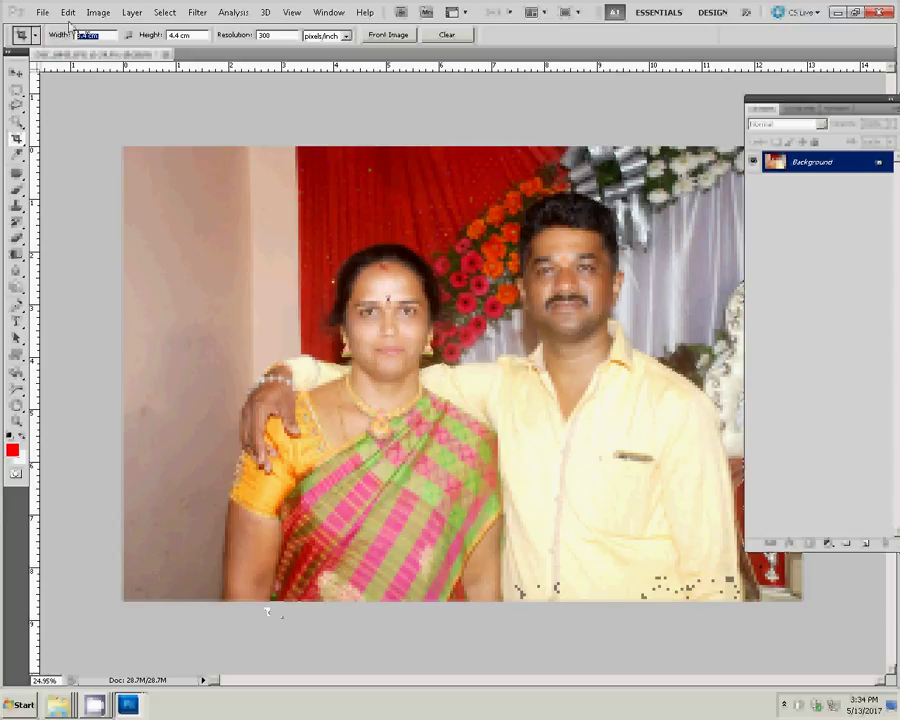
type("12in")
key("Tab")
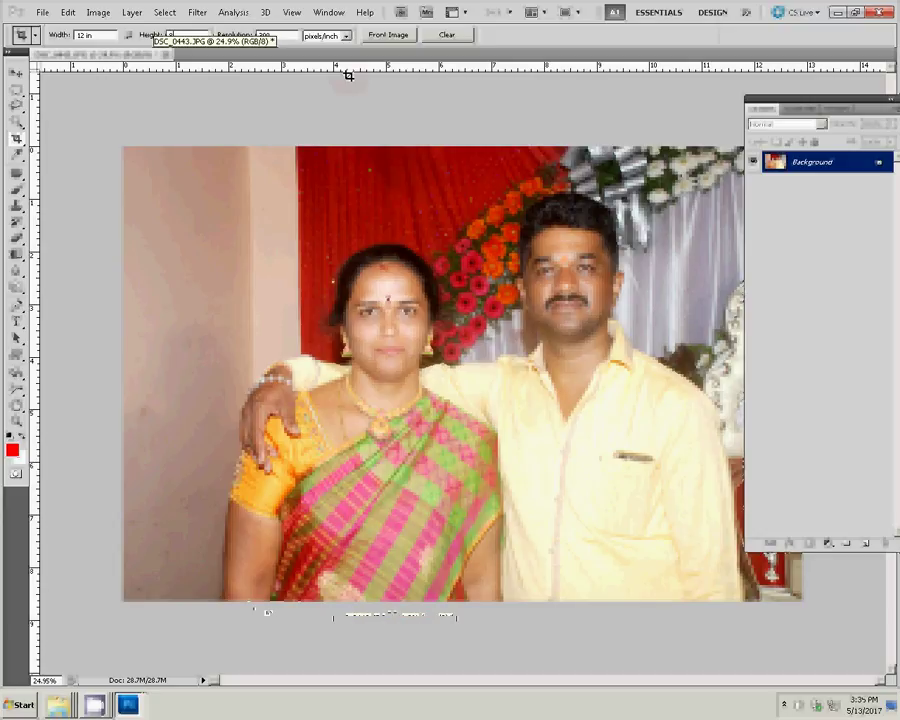
type("8in")
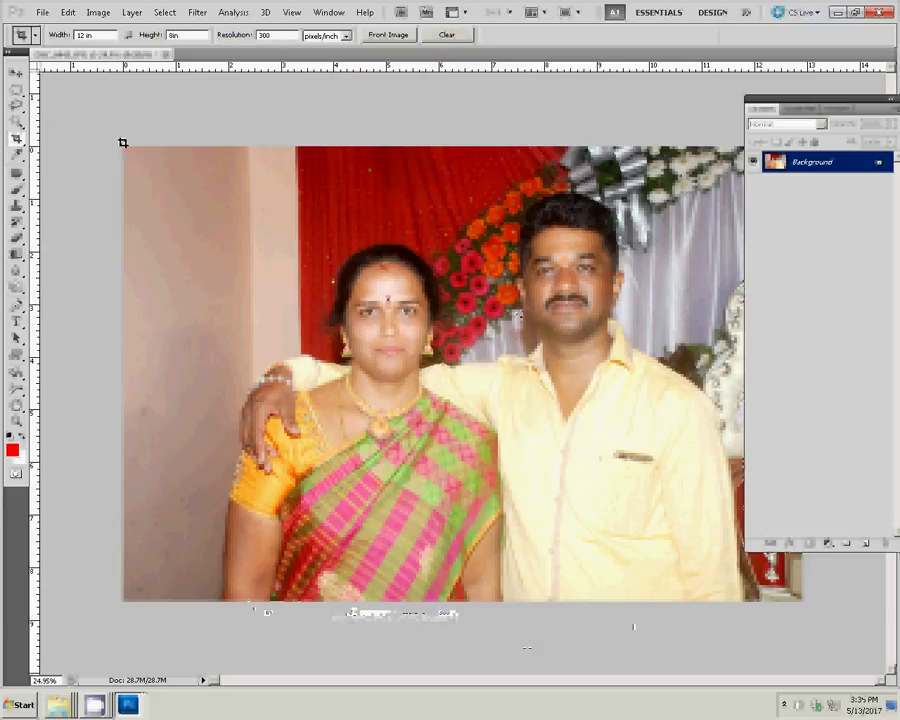
left_click_drag(123, 143, 803, 601)
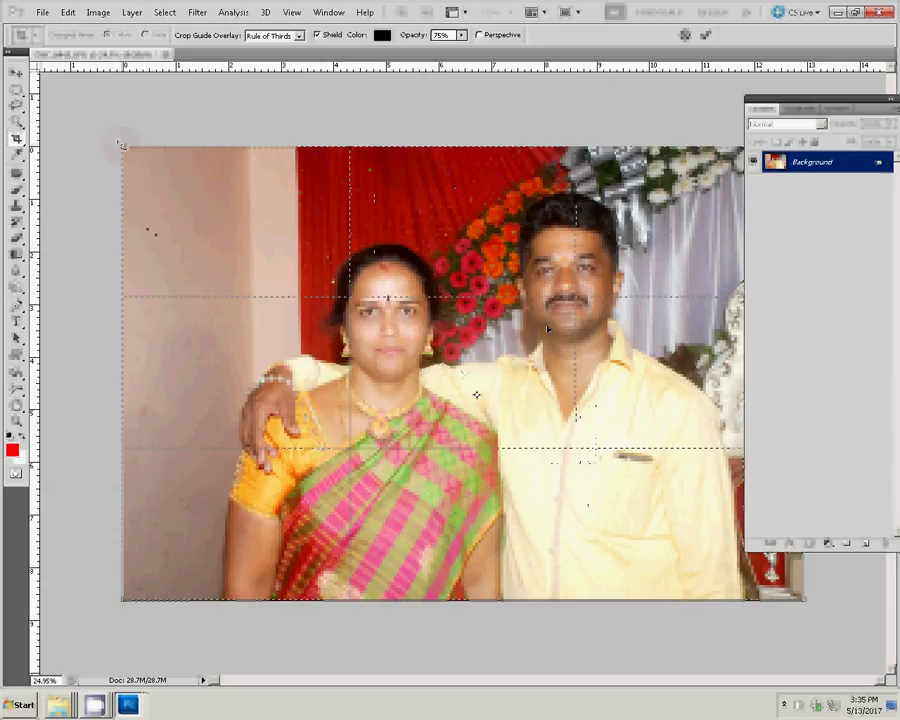
left_click(707, 43)
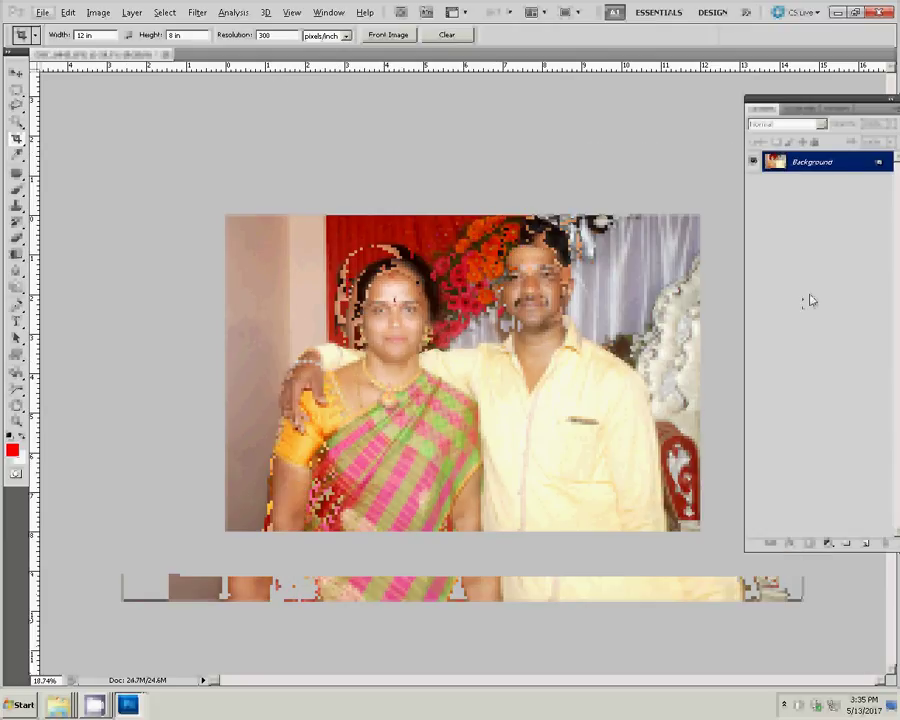
Duplicate the Background layer within the same document, keeping the name Background copy.
left_click(91, 15)
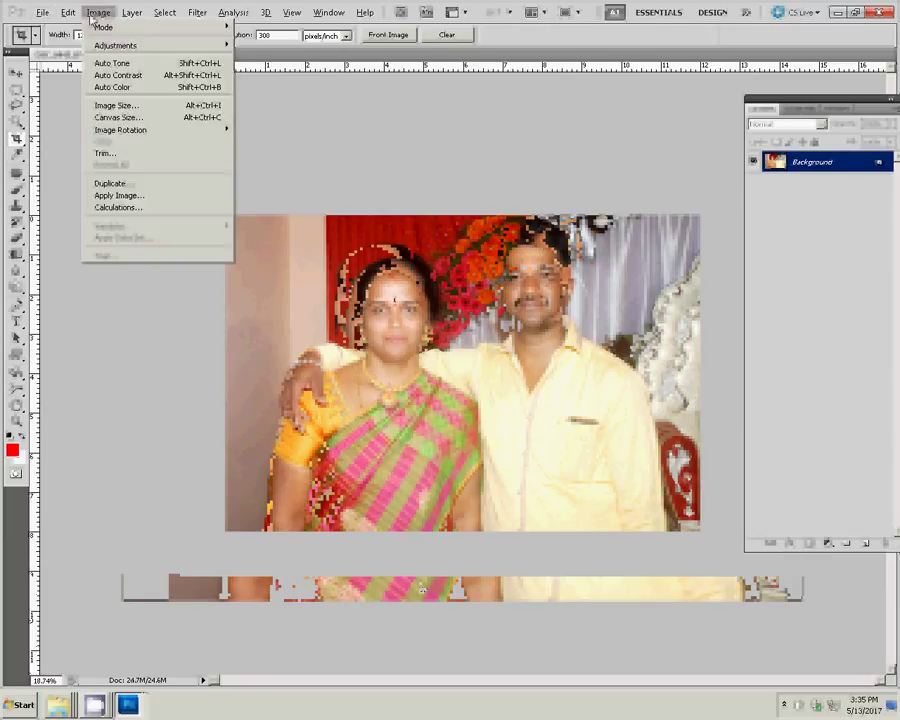
mouse_move(132, 13)
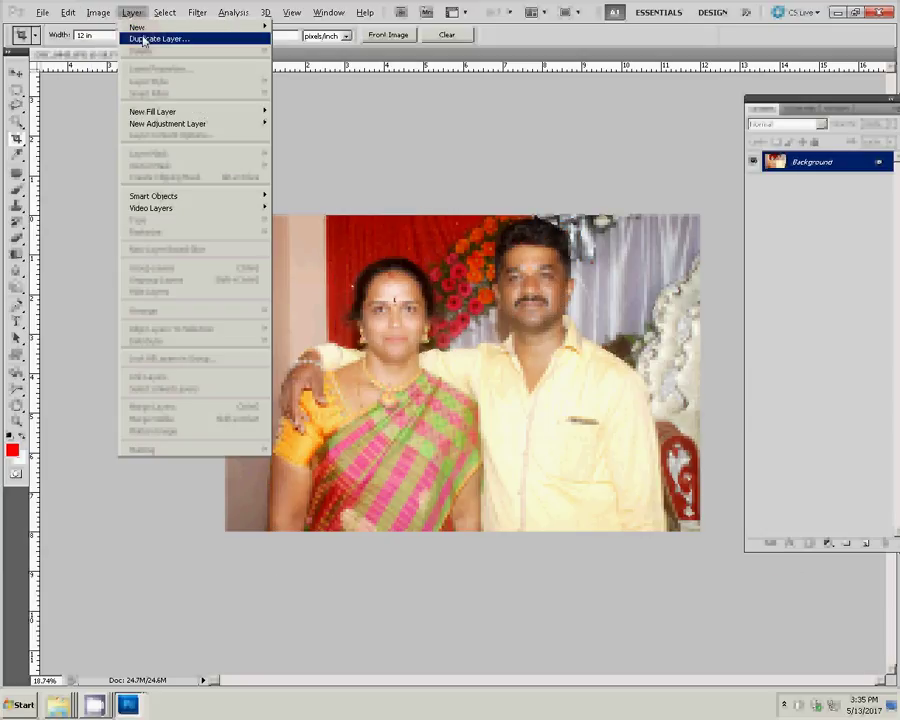
left_click(144, 40)
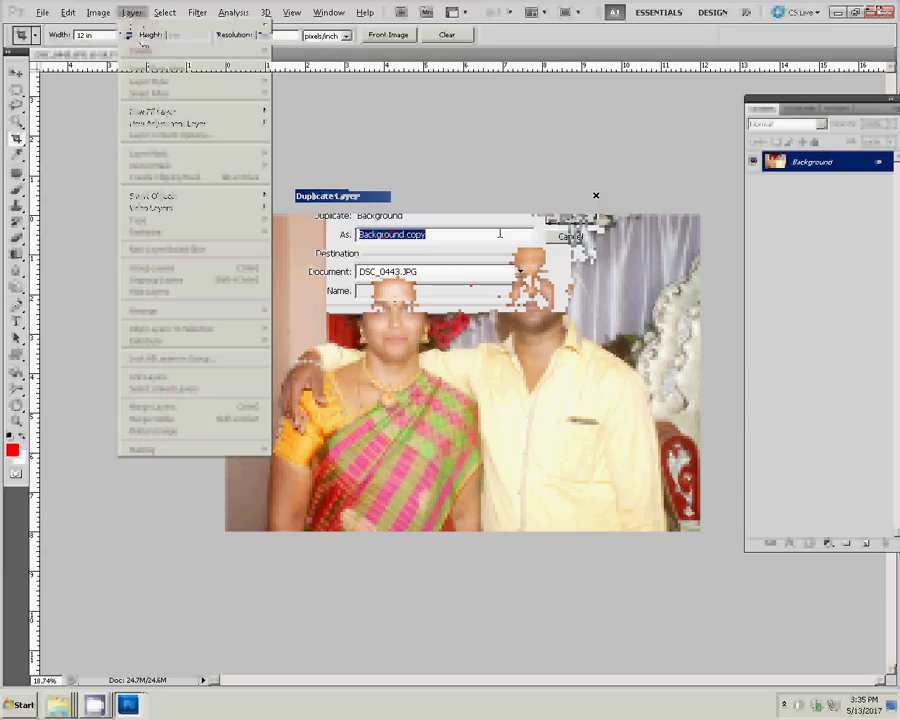
key("Return")
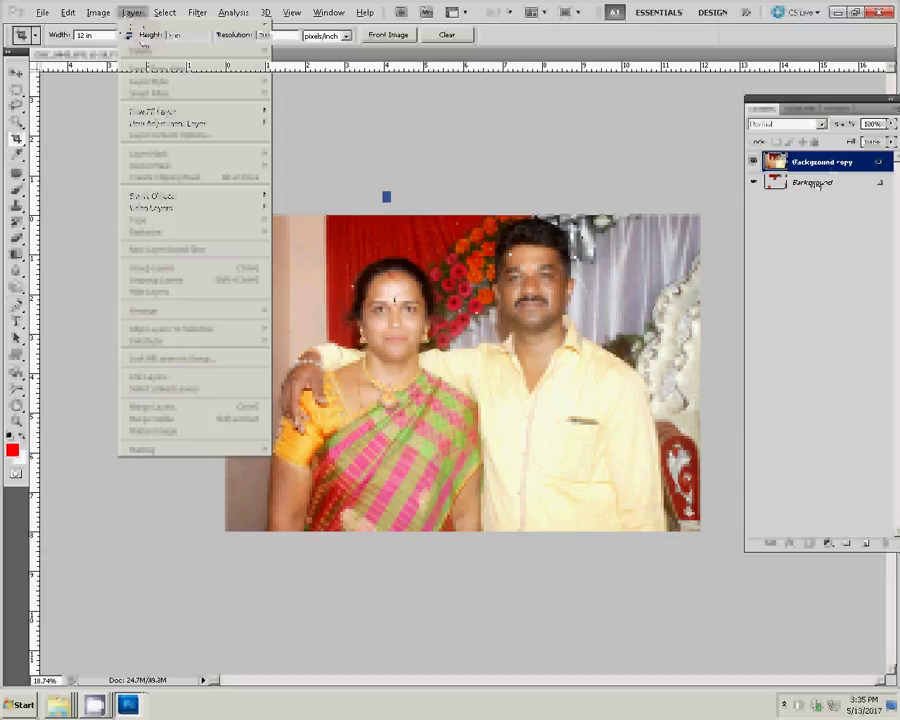
Add a linear Gradient Fill layer directly above the Background using the orange-yellow-orange preset.
double_click(812, 183)
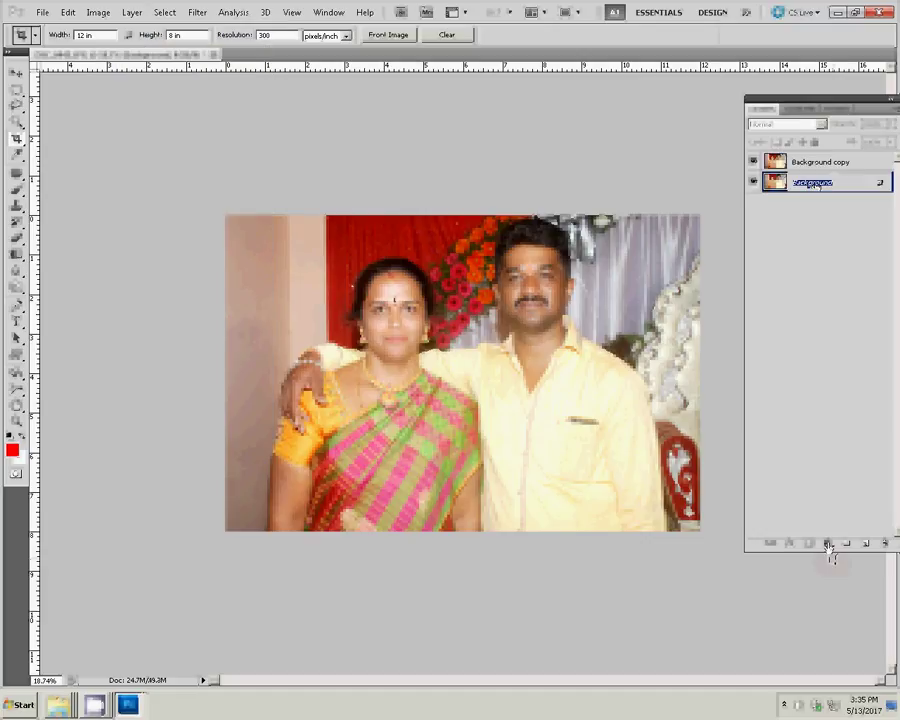
left_click(828, 543)
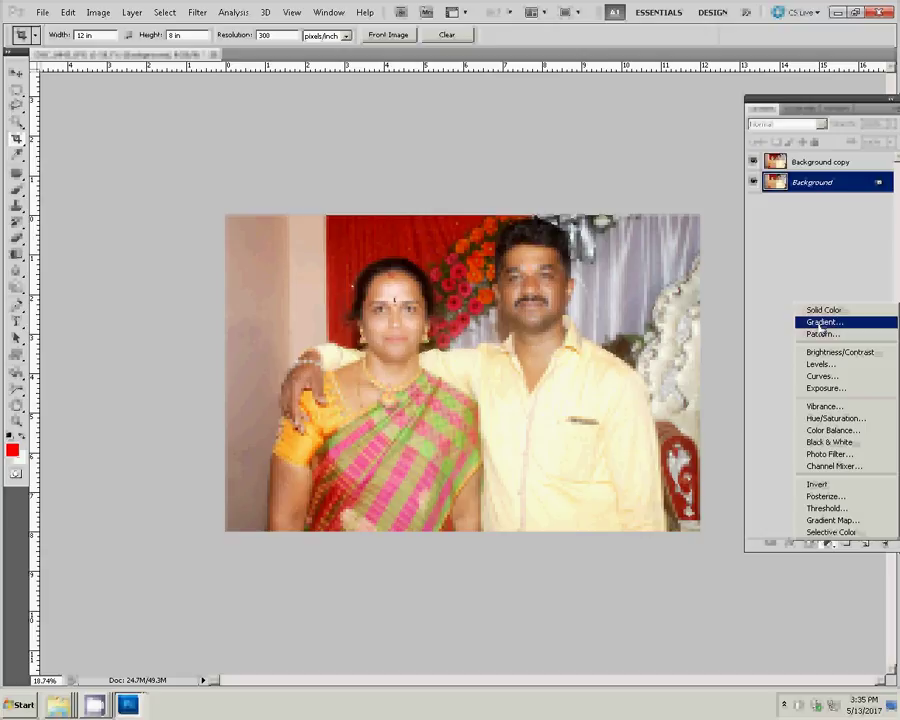
left_click(820, 322)
left_click(653, 217)
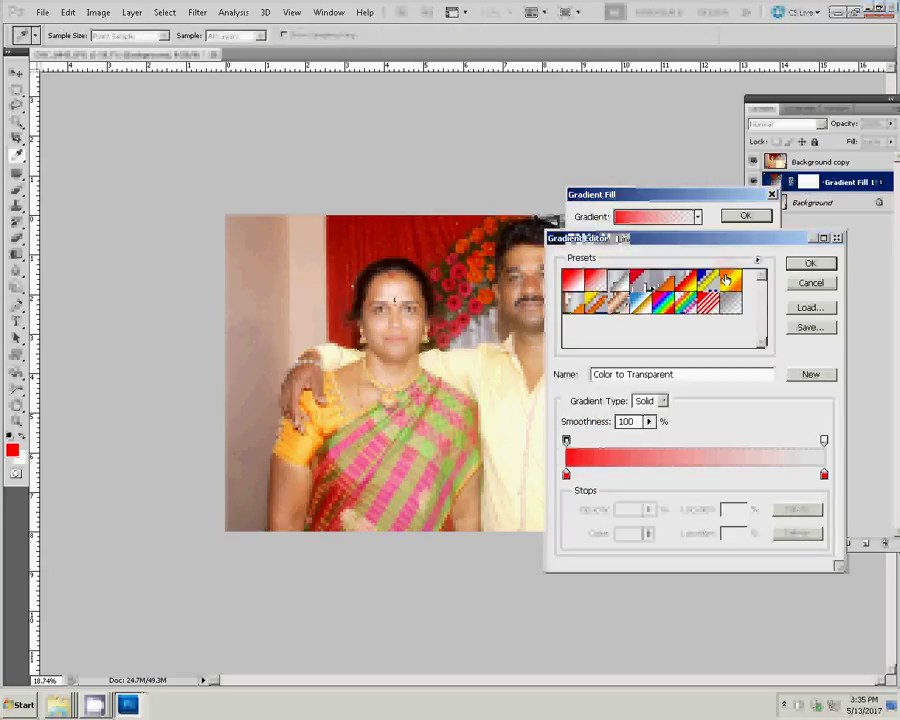
left_click(727, 280)
left_click(810, 263)
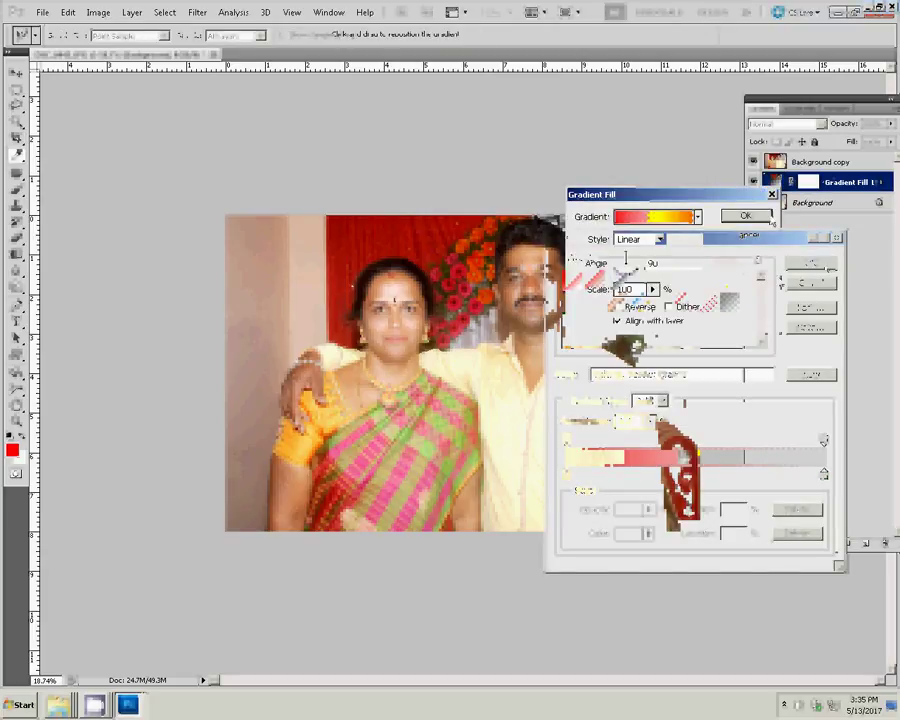
left_click(766, 218)
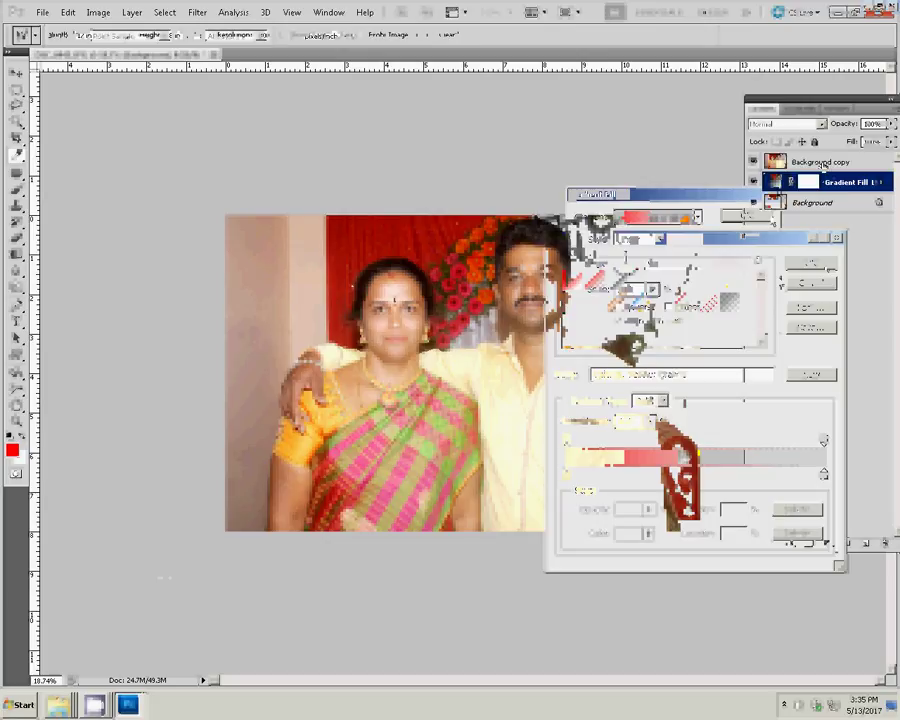
Scale the Background copy layer proportionally to about 97.4% from its upper-left corner, exposing the gradient.
left_click(820, 163)
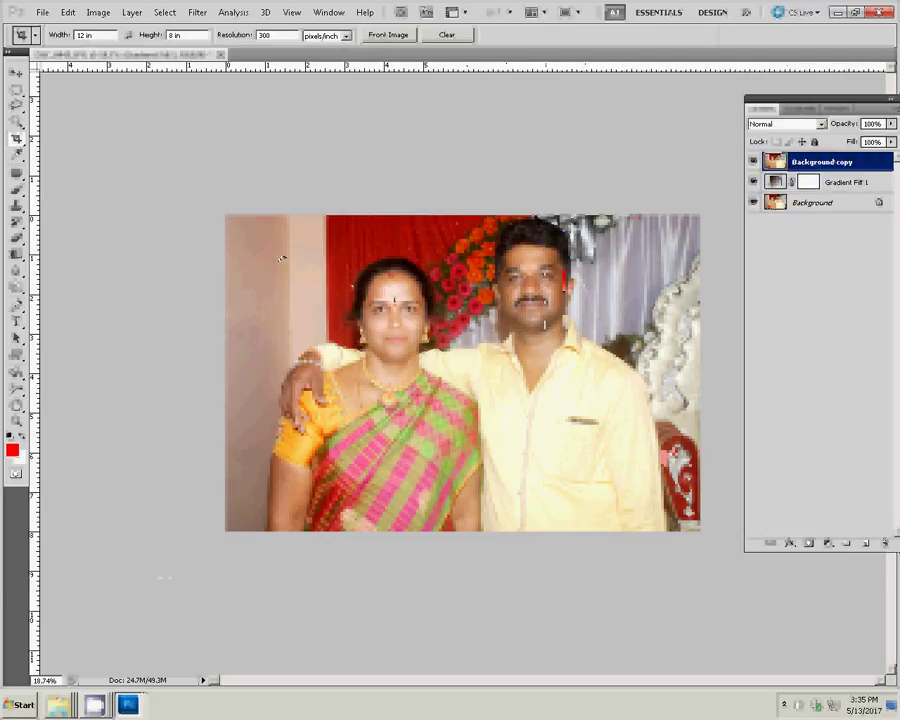
key("v")
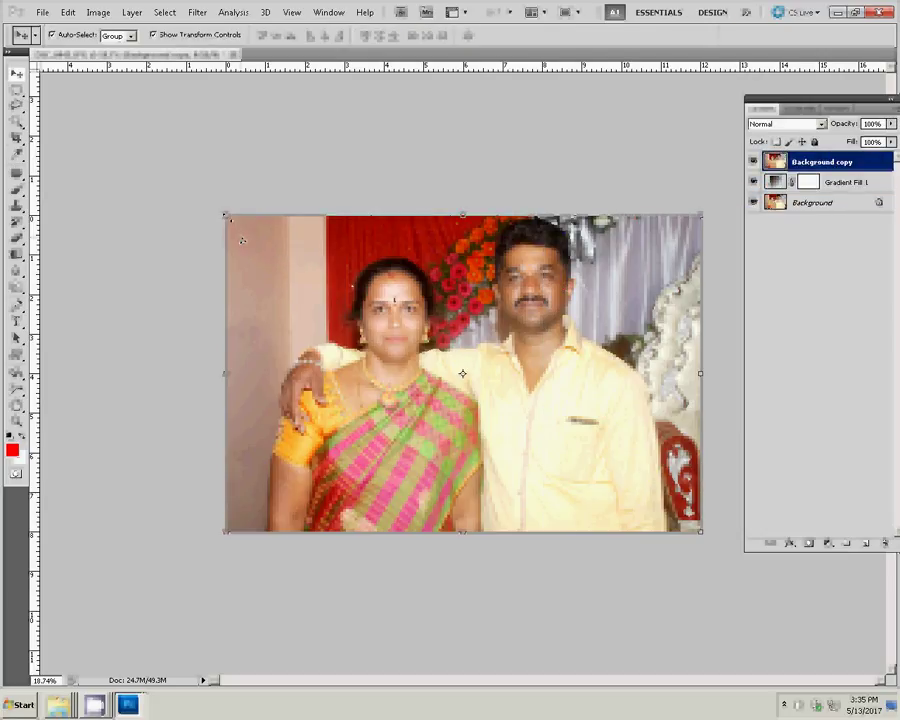
left_click(241, 240)
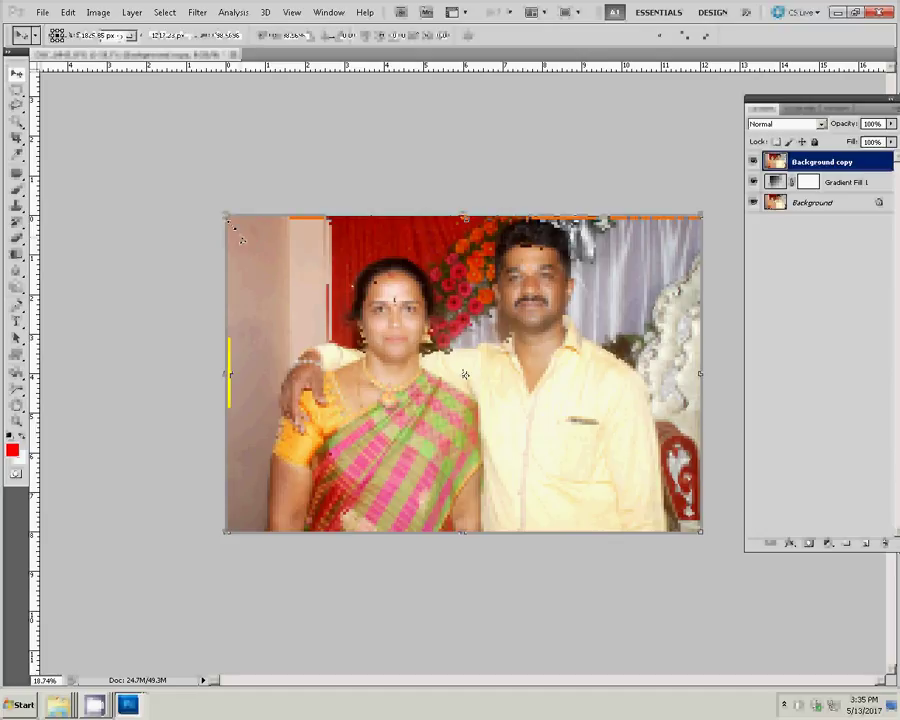
mouse_move(230, 219)
left_mouse_down()
mouse_move(234, 228)
mouse_move(244, 213)
left_mouse_up()
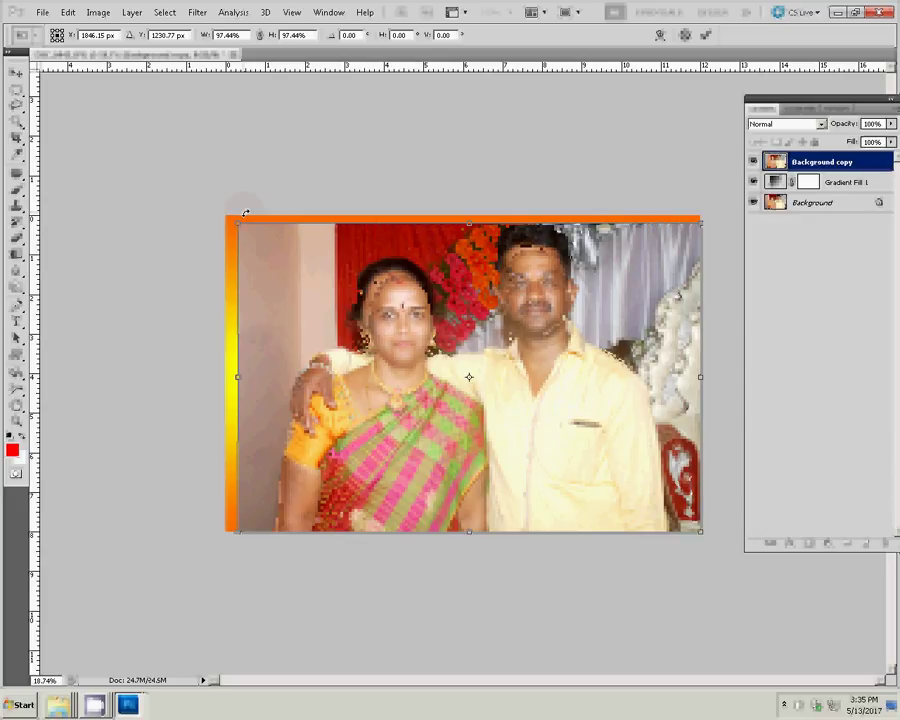
Centre the scaled photo over the gradient to leave an even border on all sides, and flatten the image into the Background.
key("Left")
key("Left")
key("Left")
key("Left")
key("Left")
key("Left")
key("Left")
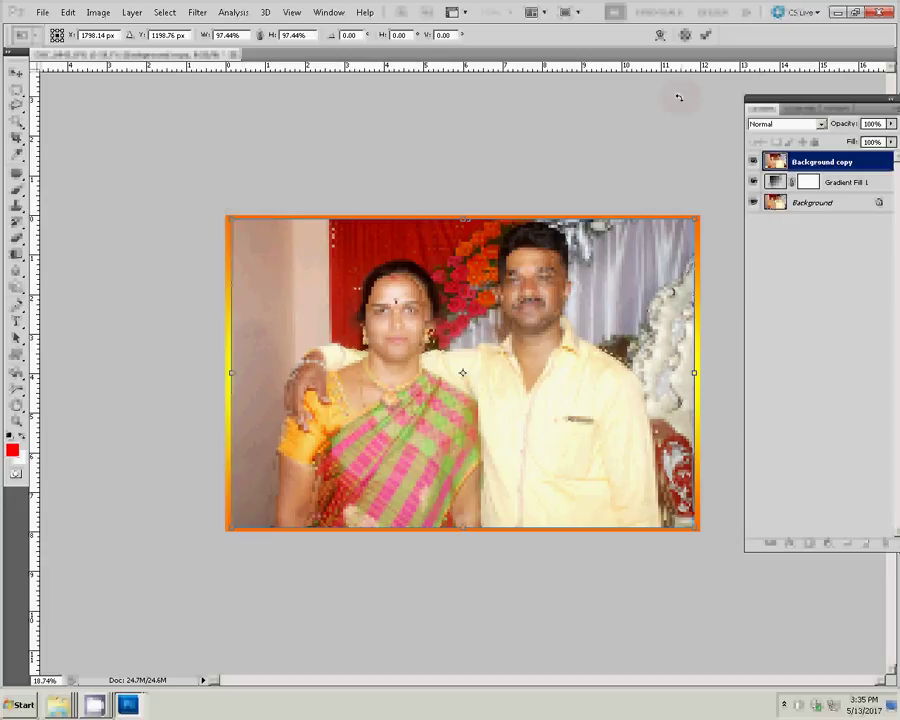
key("Return")
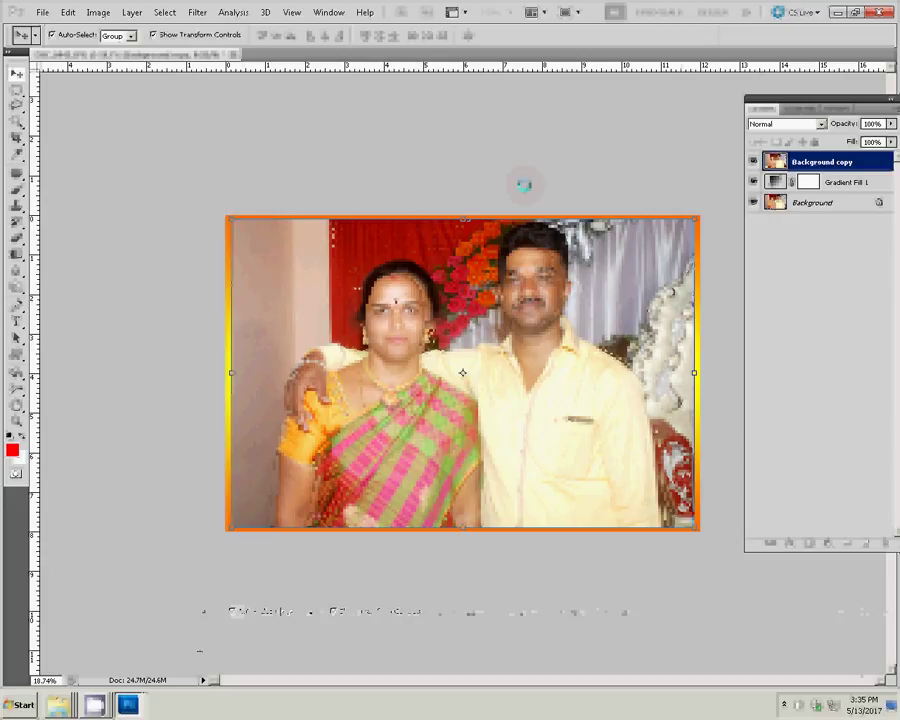
left_click(134, 17)
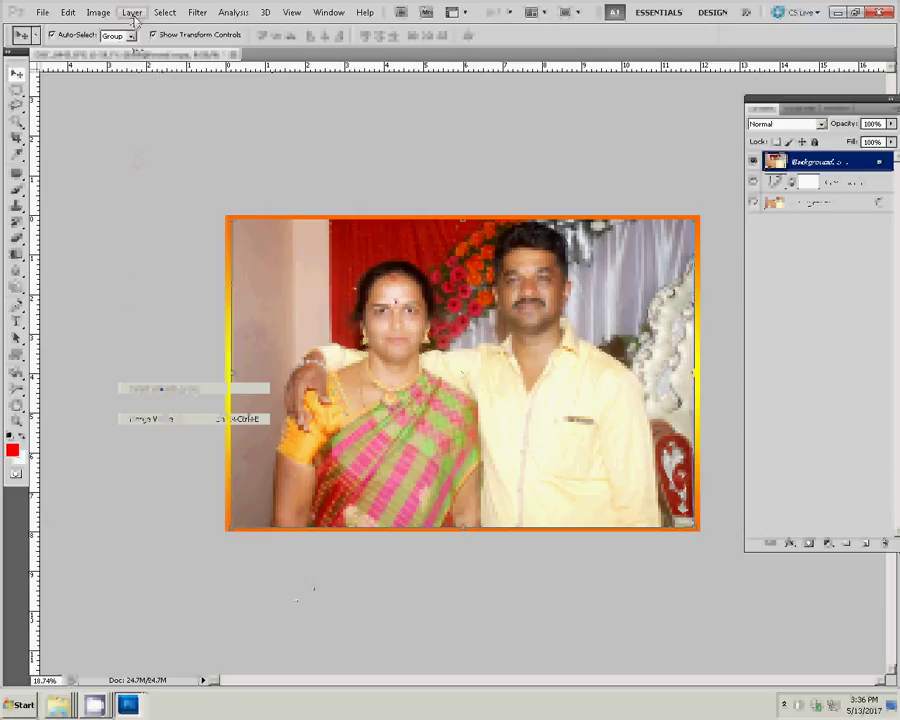
Save the framed image as a JPEG named 4-8x12=1LMN in folder 13 on drive G, and close the document.
left_click(42, 12)
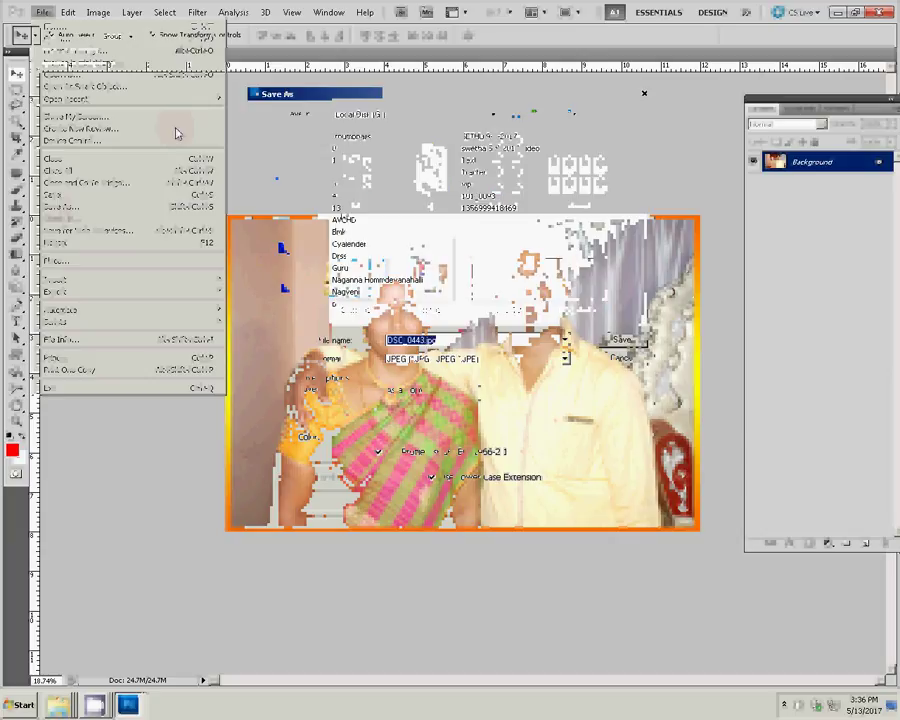
left_click(337, 208)
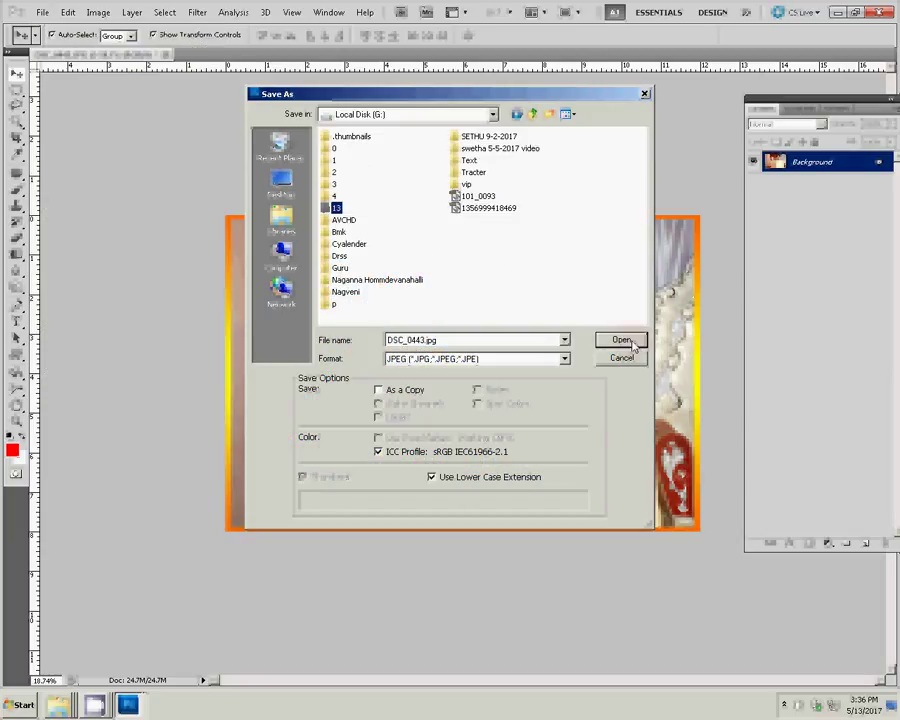
left_click(630, 344)
type("4")
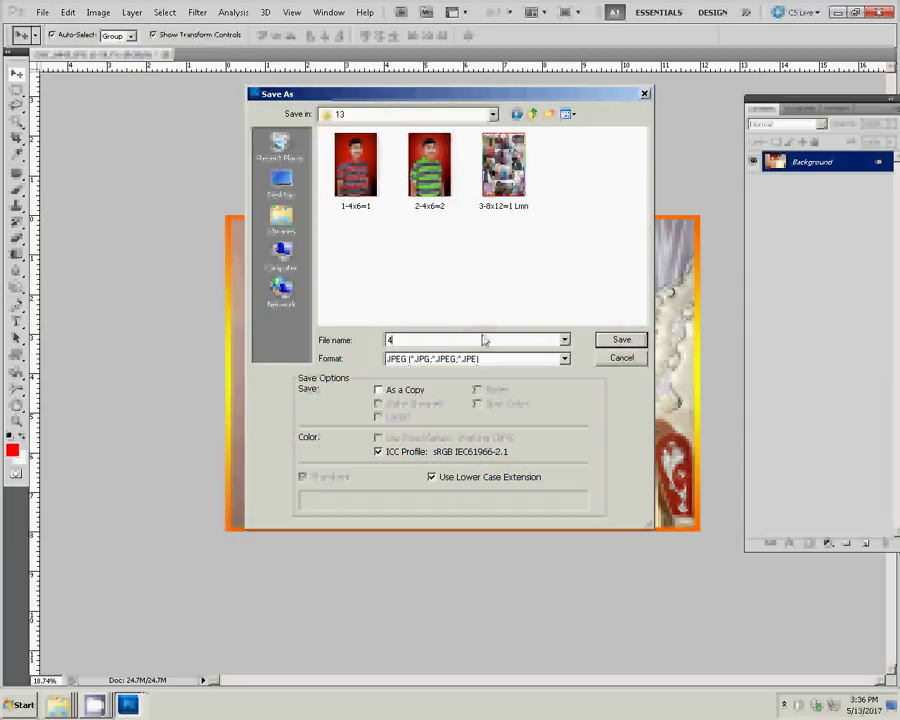
type("-8x12=1LMN")
left_click(630, 342)
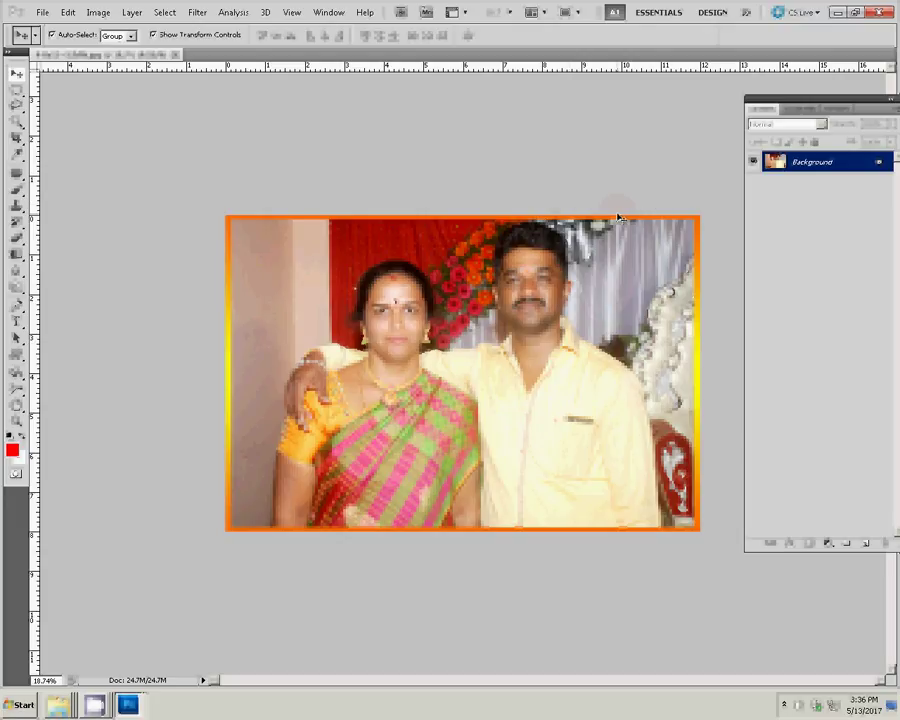
key("ctrl+w")
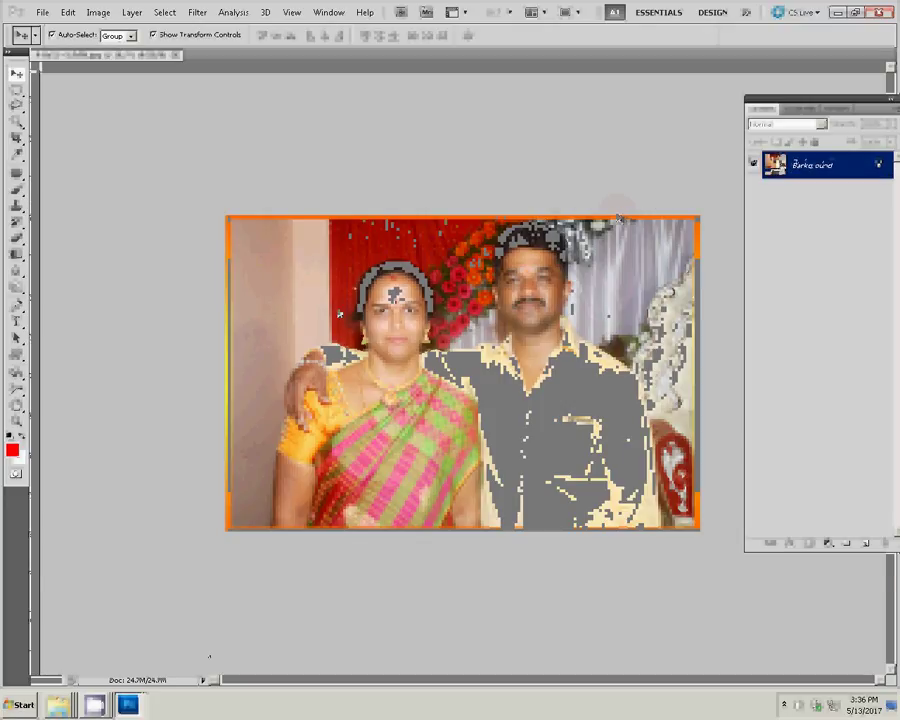